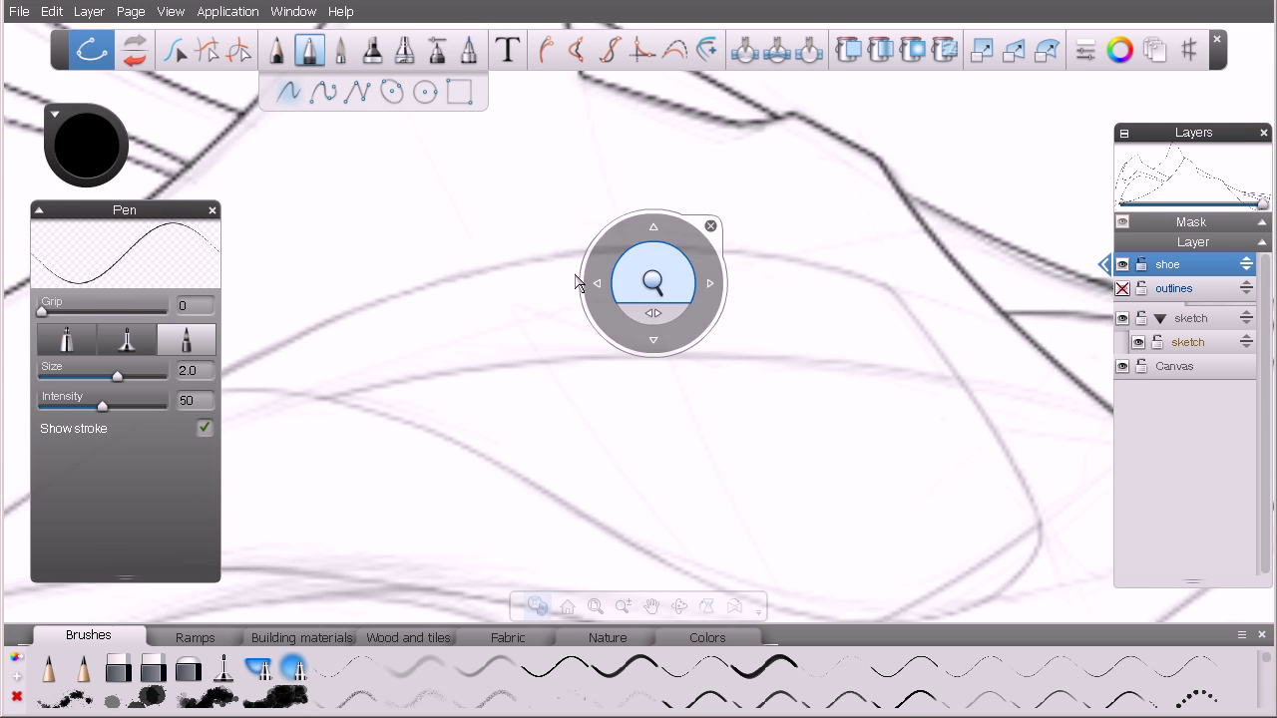
- Draw a long, slightly wavy pen curve along the middle sketch arc on the shoe layer
key("space")
key("space")
left_click_drag(749, 442, 488, 331)
key("space")
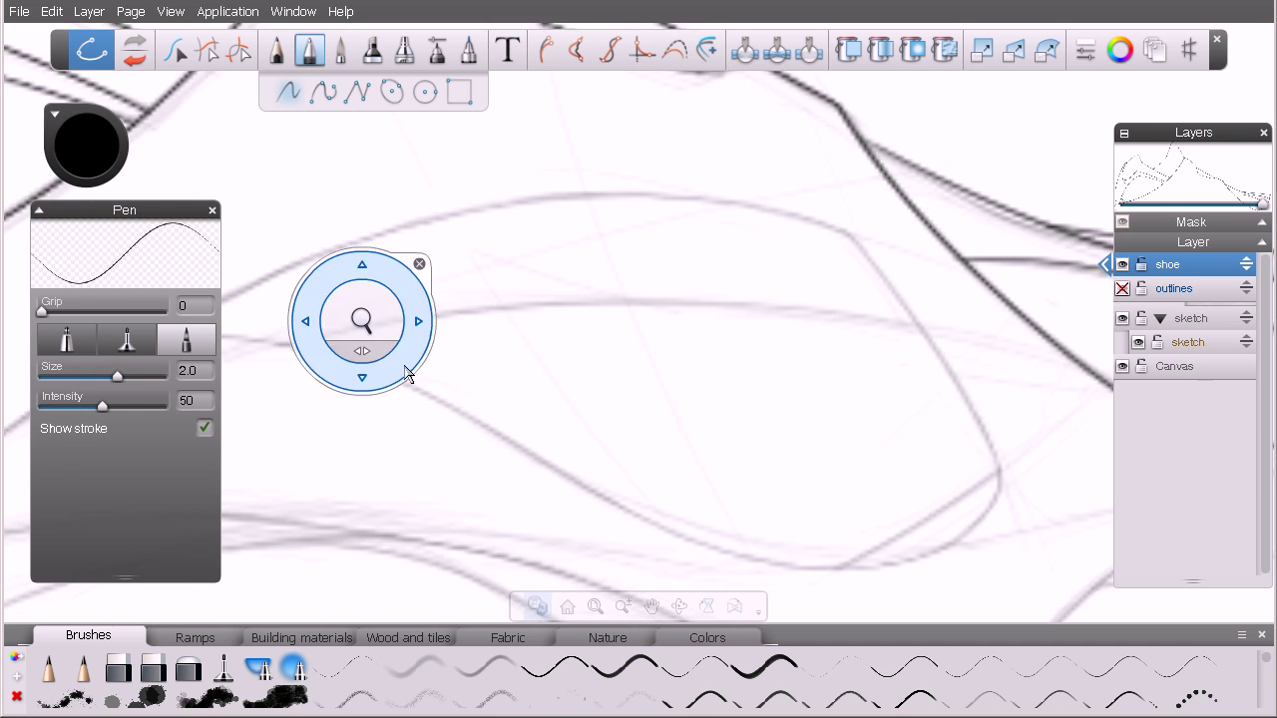
left_click_drag(422, 370, 450, 379)
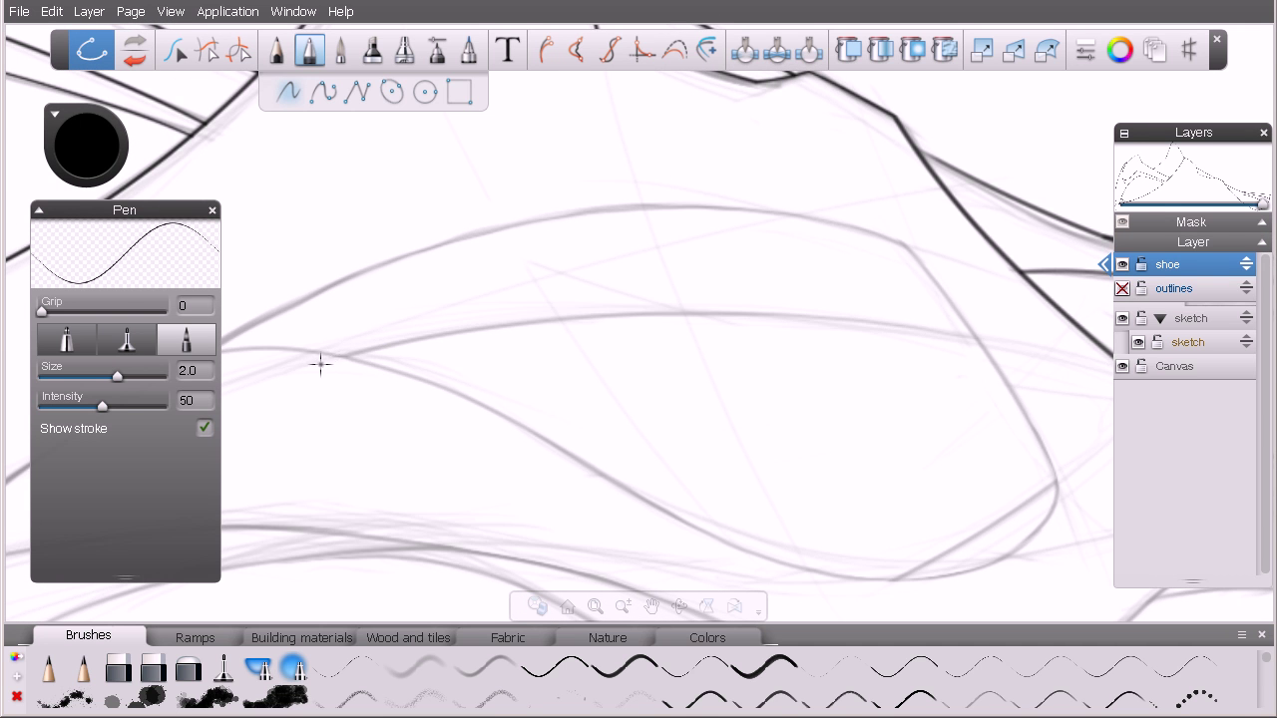
mouse_move(311, 372)
left_mouse_down()
mouse_move(593, 306)
mouse_move(858, 313)
mouse_move(1042, 389)
left_mouse_up()
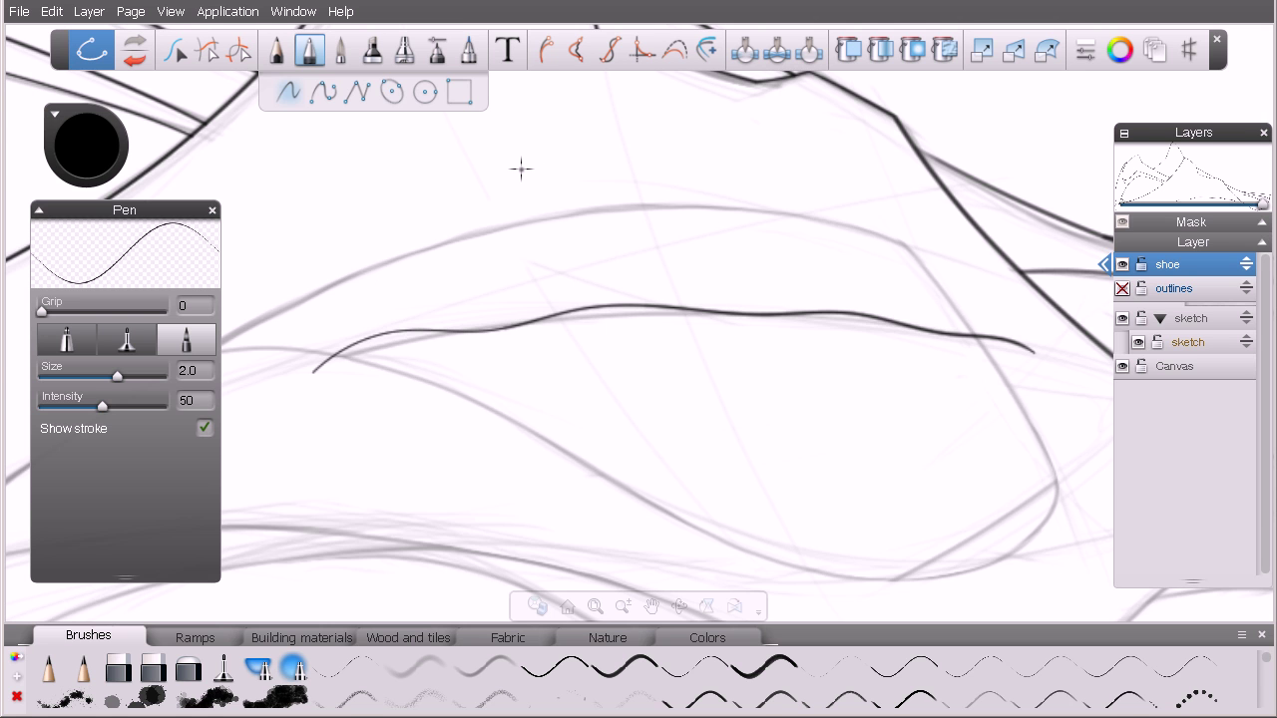
- Activate Shift Curve and extend the affected section to the curve's left end and farther toward its right end
left_click(547, 52)
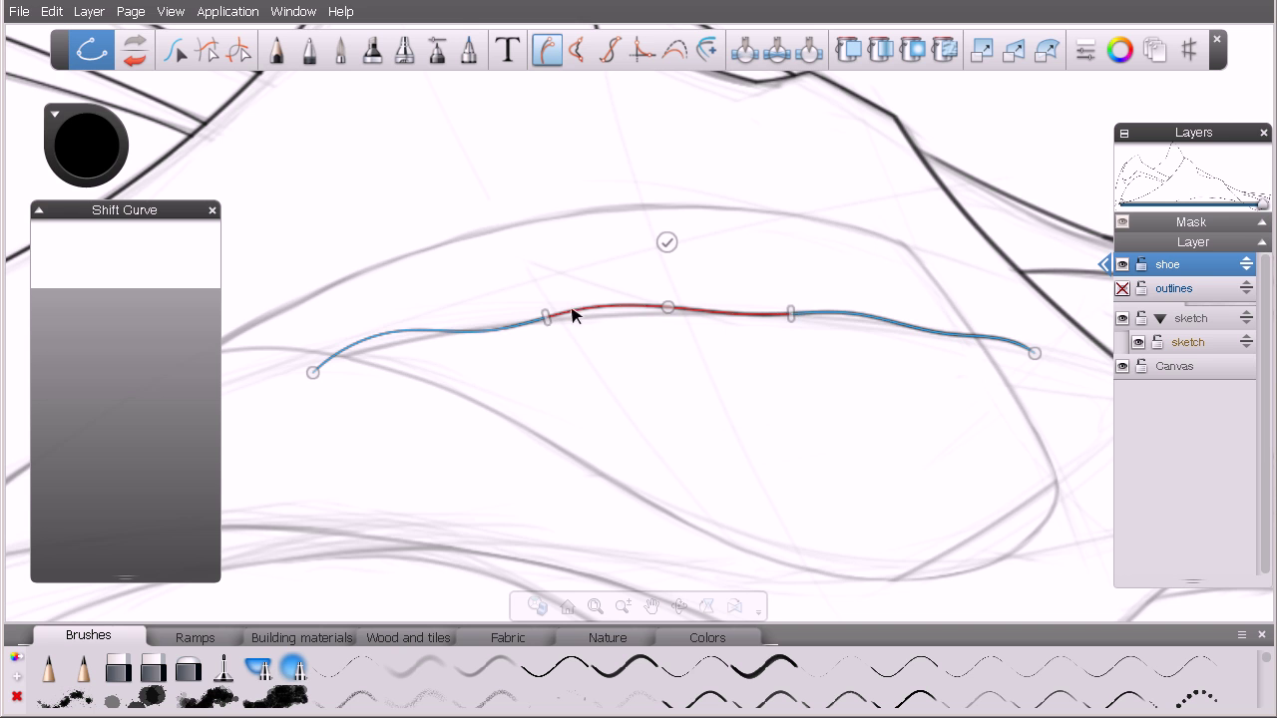
left_click_drag(548, 322, 462, 332)
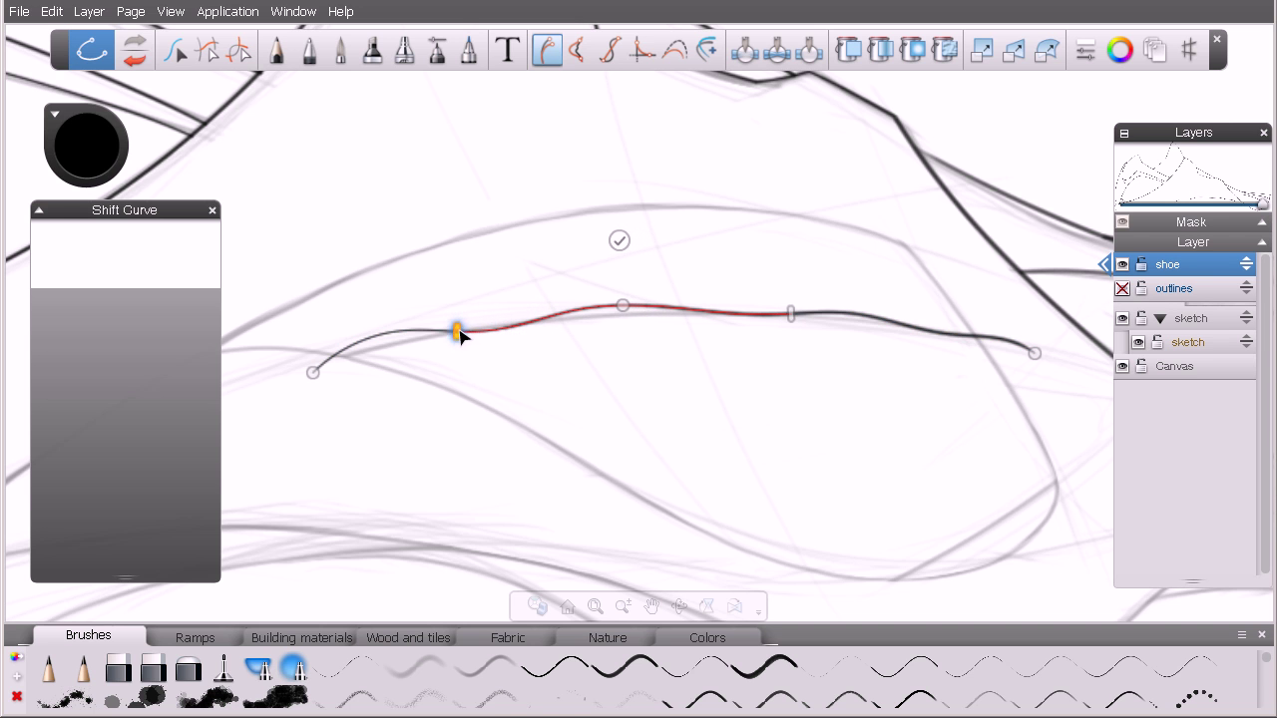
left_click_drag(792, 323, 931, 333)
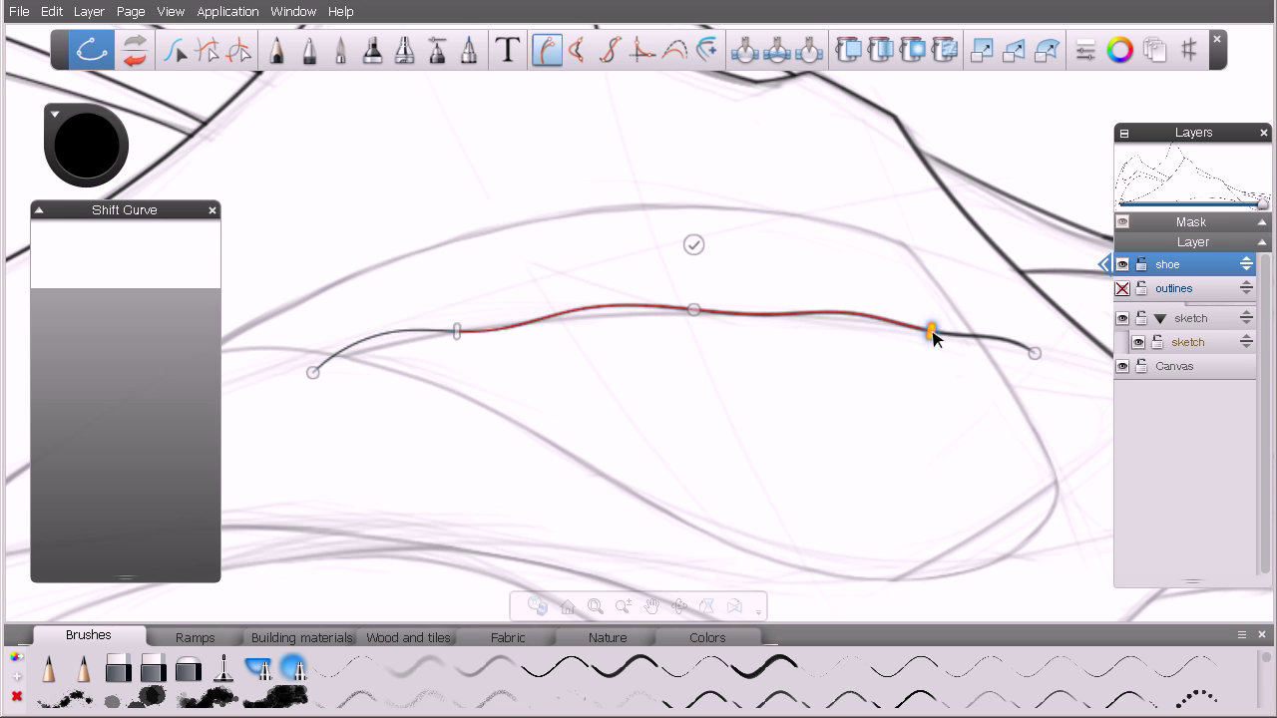
left_click_drag(457, 335, 316, 379)
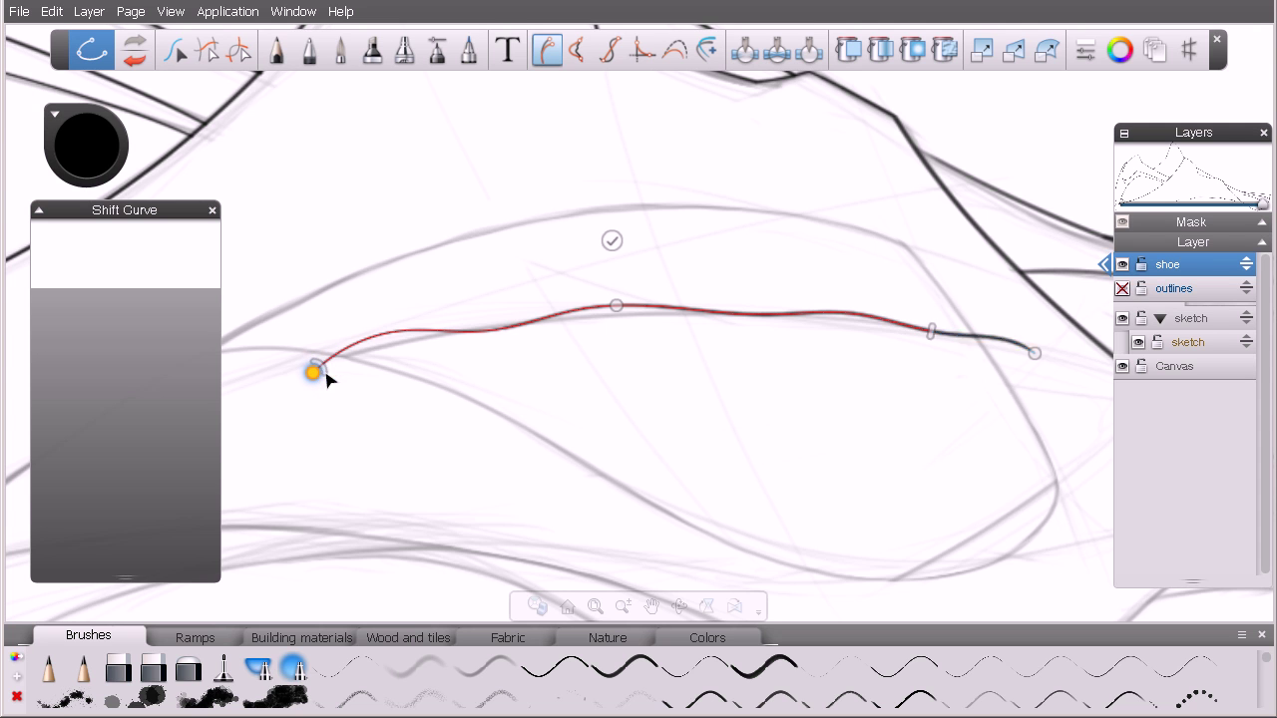
- Pull the Shift Curve section's left limit back inward, move the section's midpoint, and apply the shift
key("space")
left_click_drag(308, 293, 369, 317)
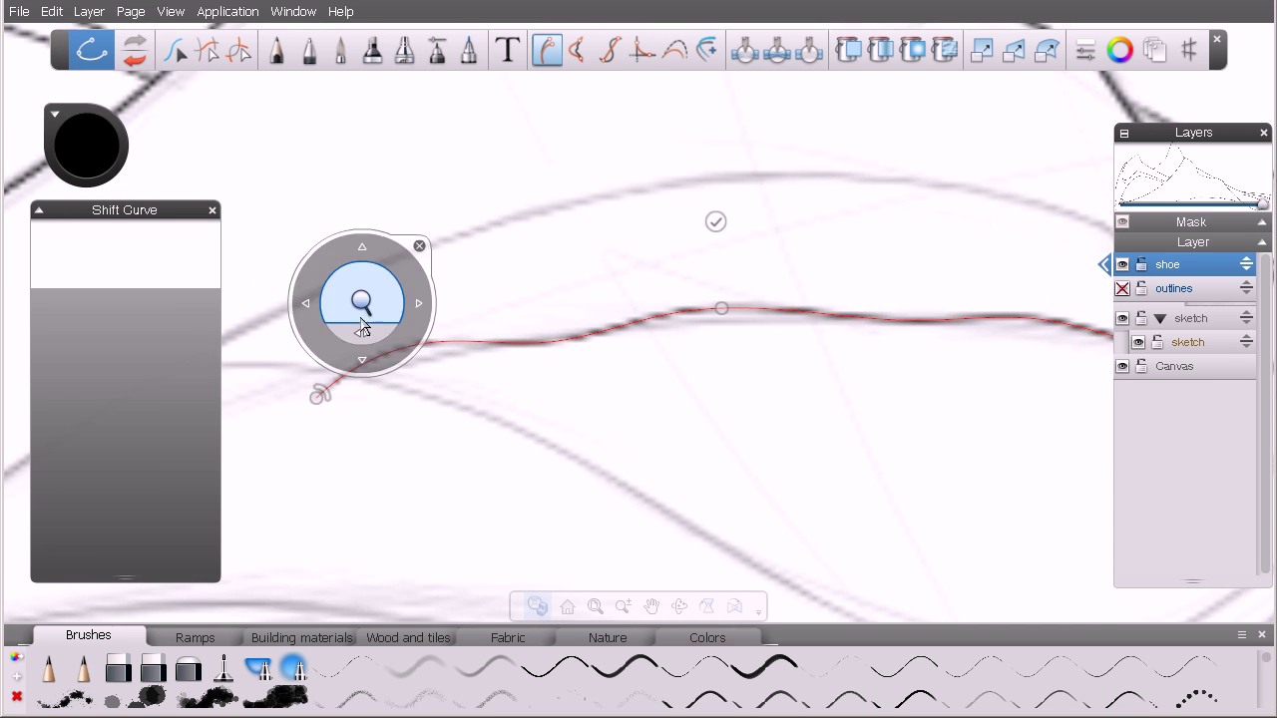
key("space")
mouse_move(327, 397)
left_mouse_down()
mouse_move(359, 376)
mouse_move(589, 342)
left_mouse_up()
key("space")
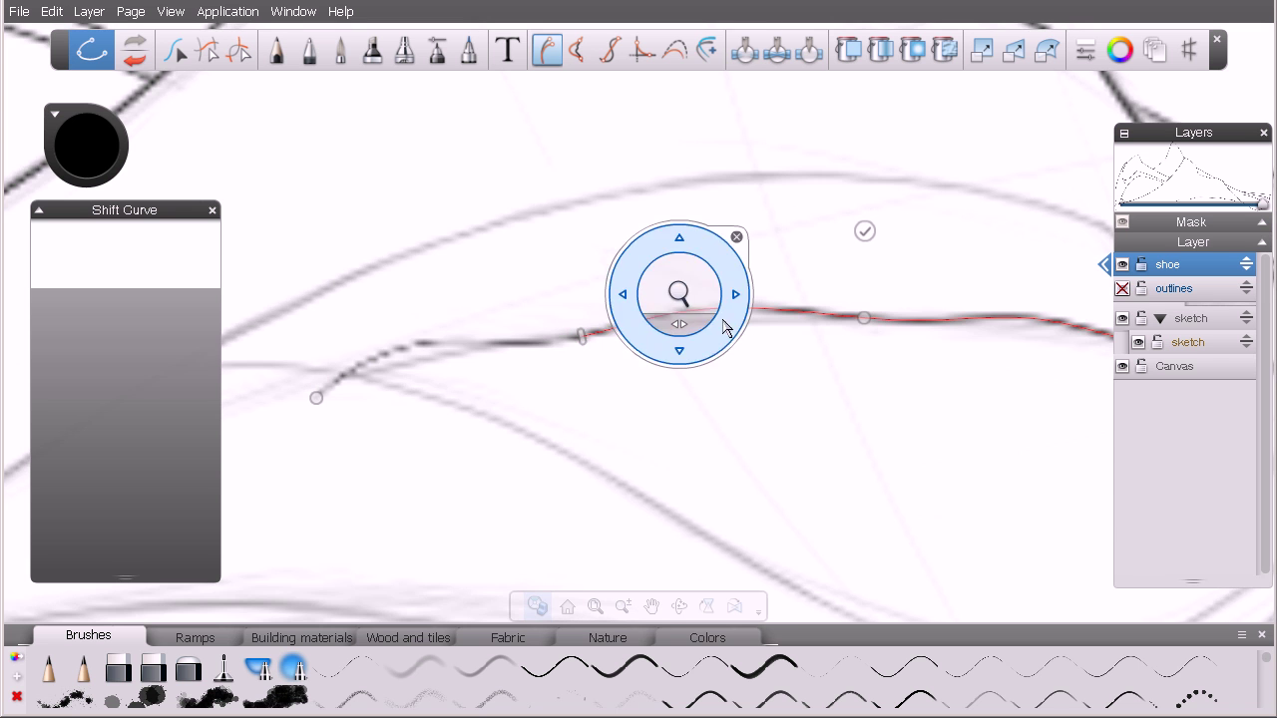
left_click_drag(679, 293, 662, 293)
key("space")
left_click_drag(695, 356, 541, 351)
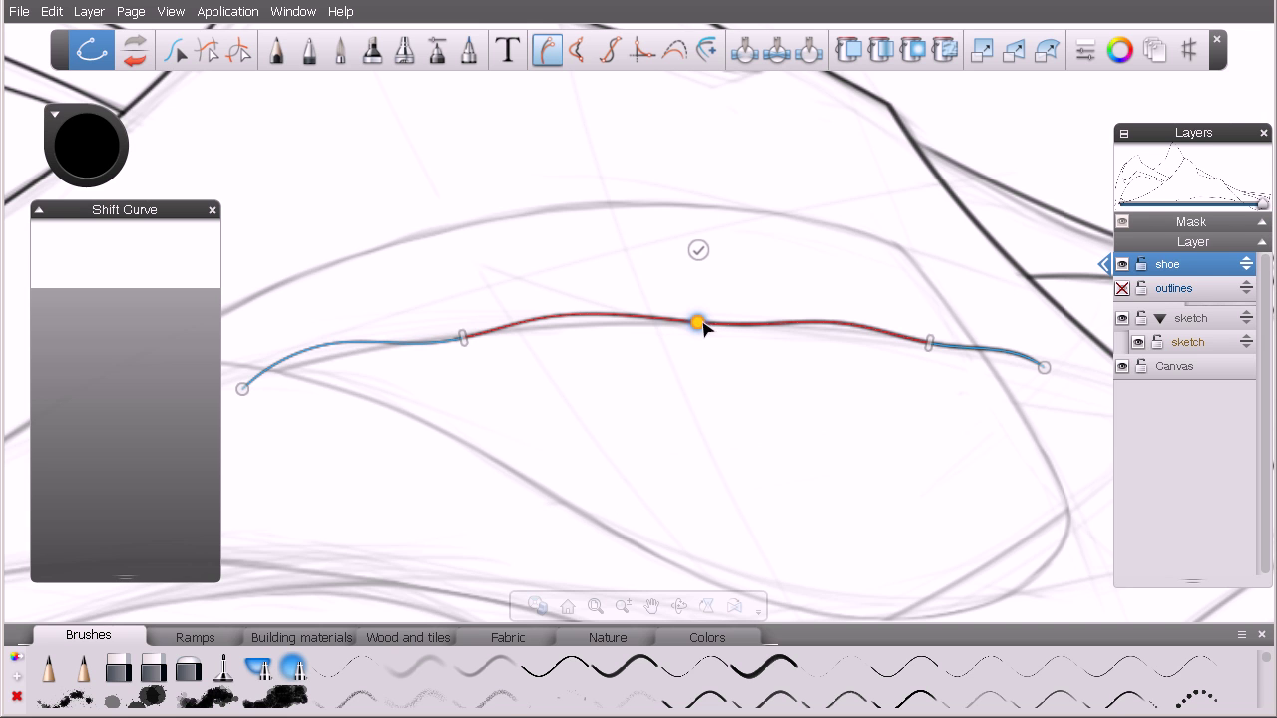
left_click_drag(698, 322, 701, 354)
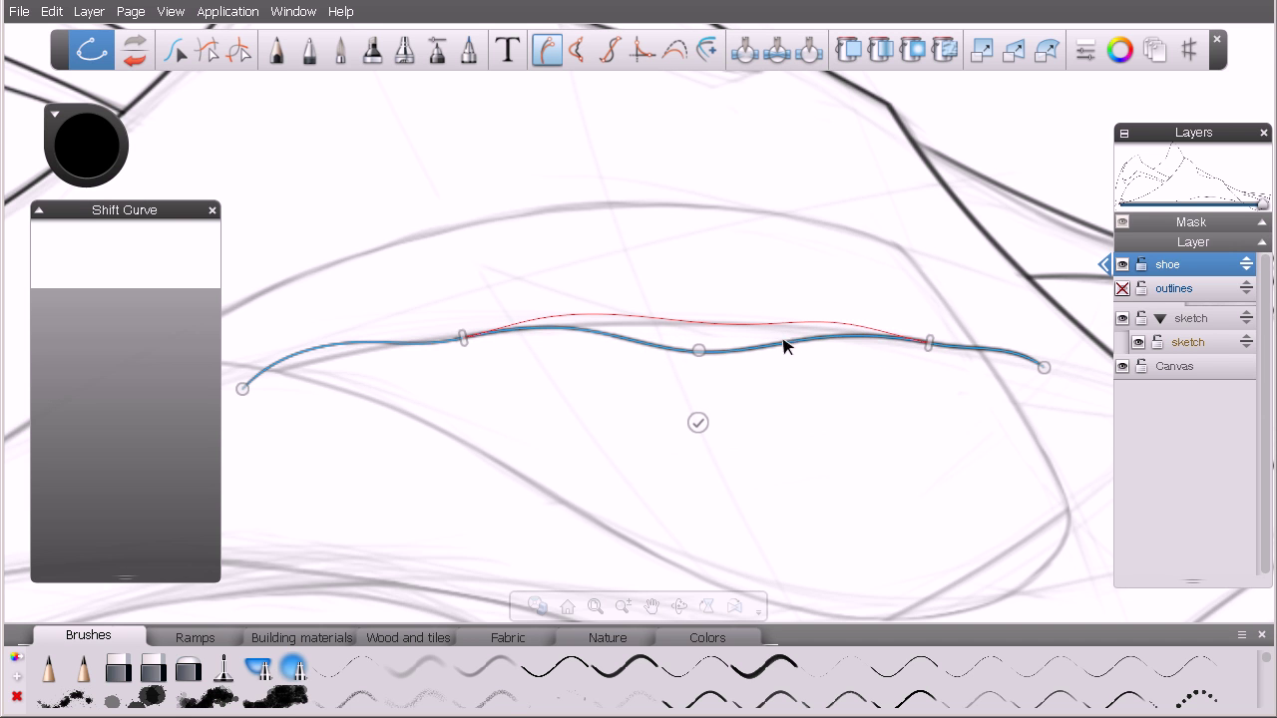
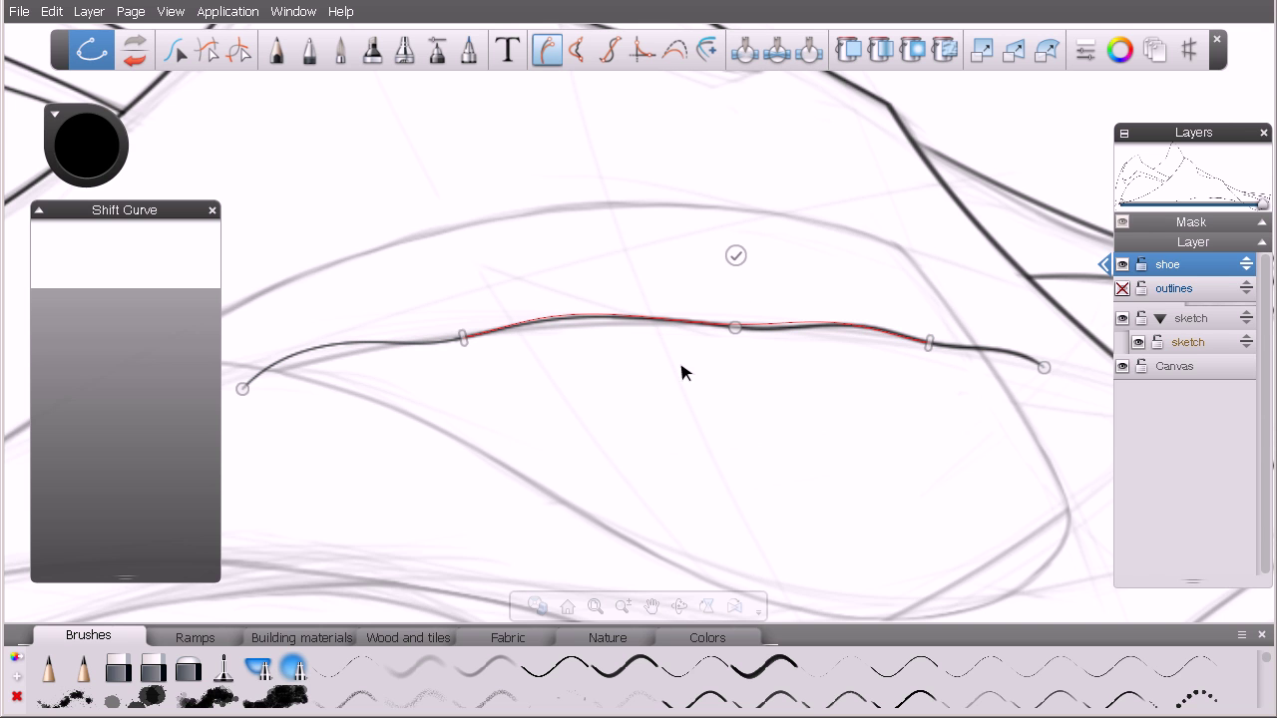
left_click(735, 256)
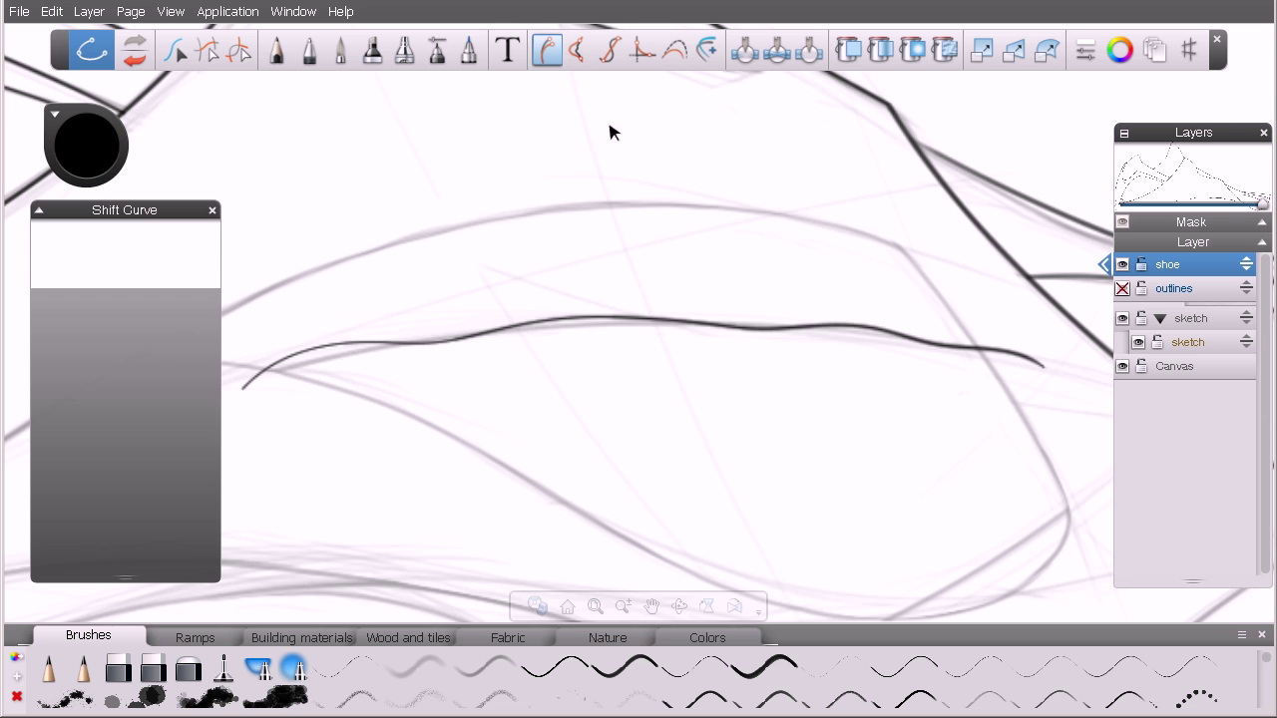
- Define a Smooth Curve section across the middle of the wavy curve and reposition its middle handle along the section
left_click(578, 51)
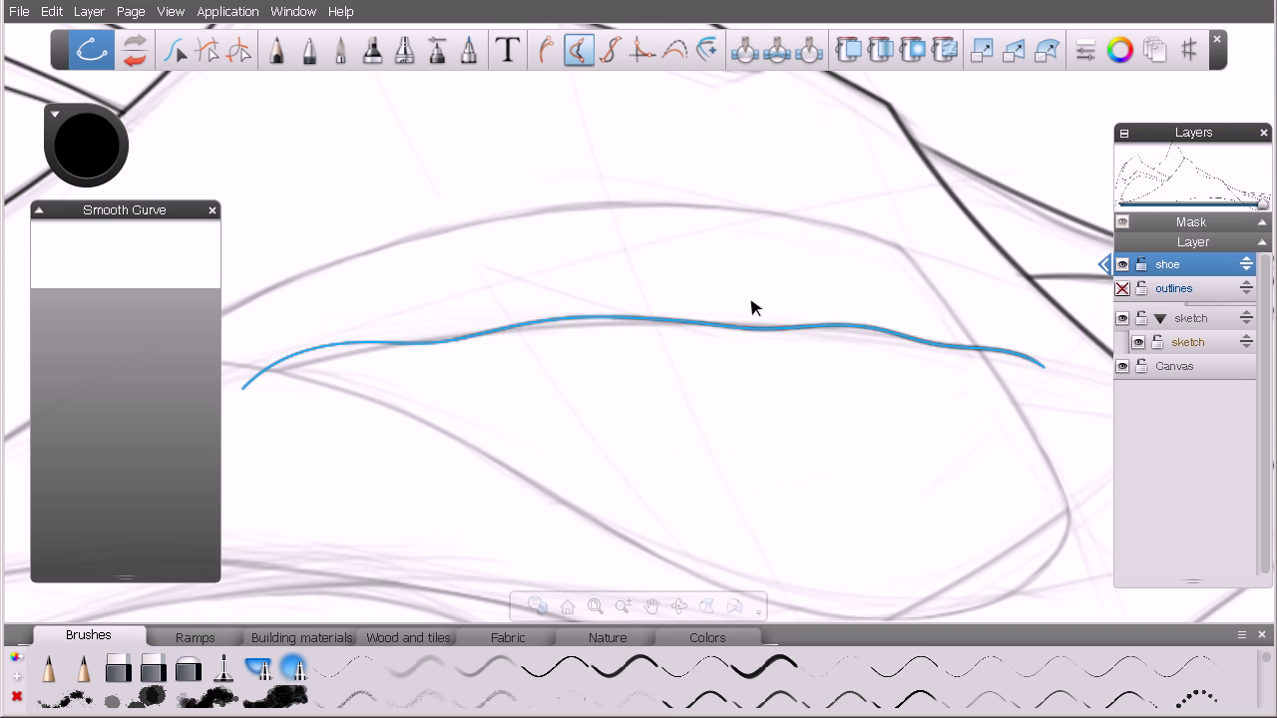
mouse_move(752, 307)
left_mouse_down()
mouse_move(499, 333)
mouse_move(814, 322)
left_mouse_up()
left_click(396, 345)
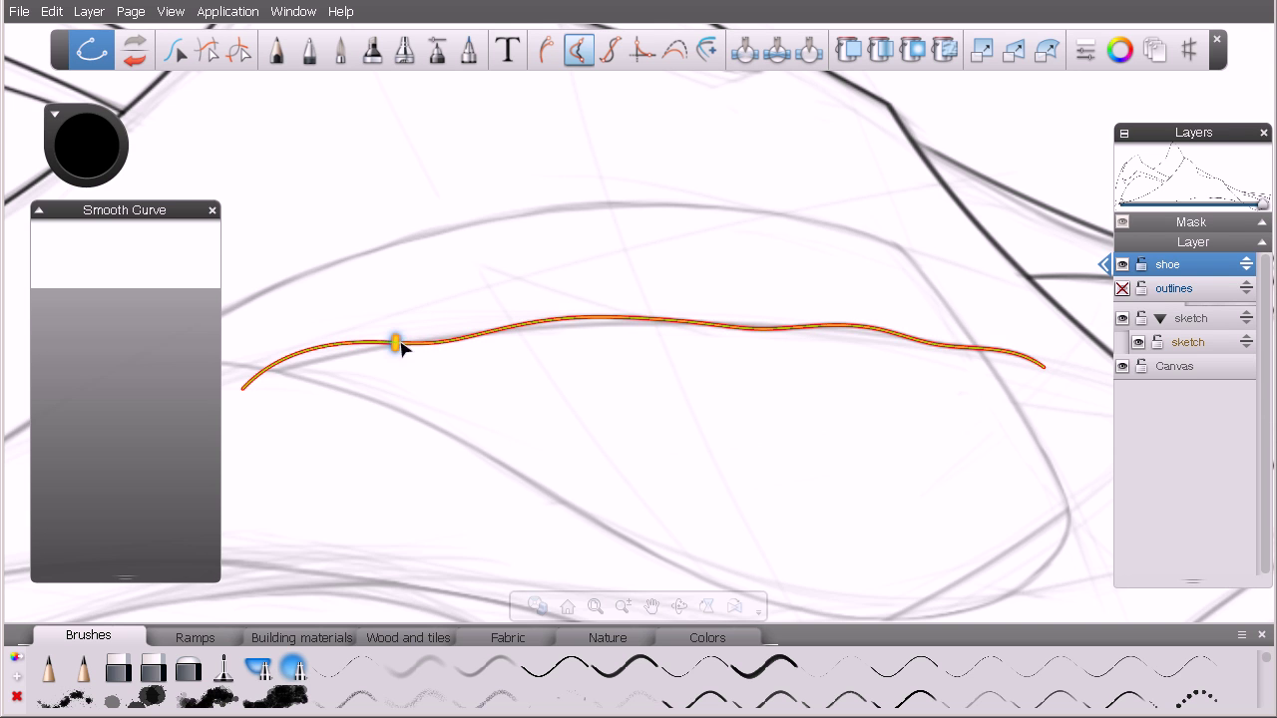
left_click(856, 327)
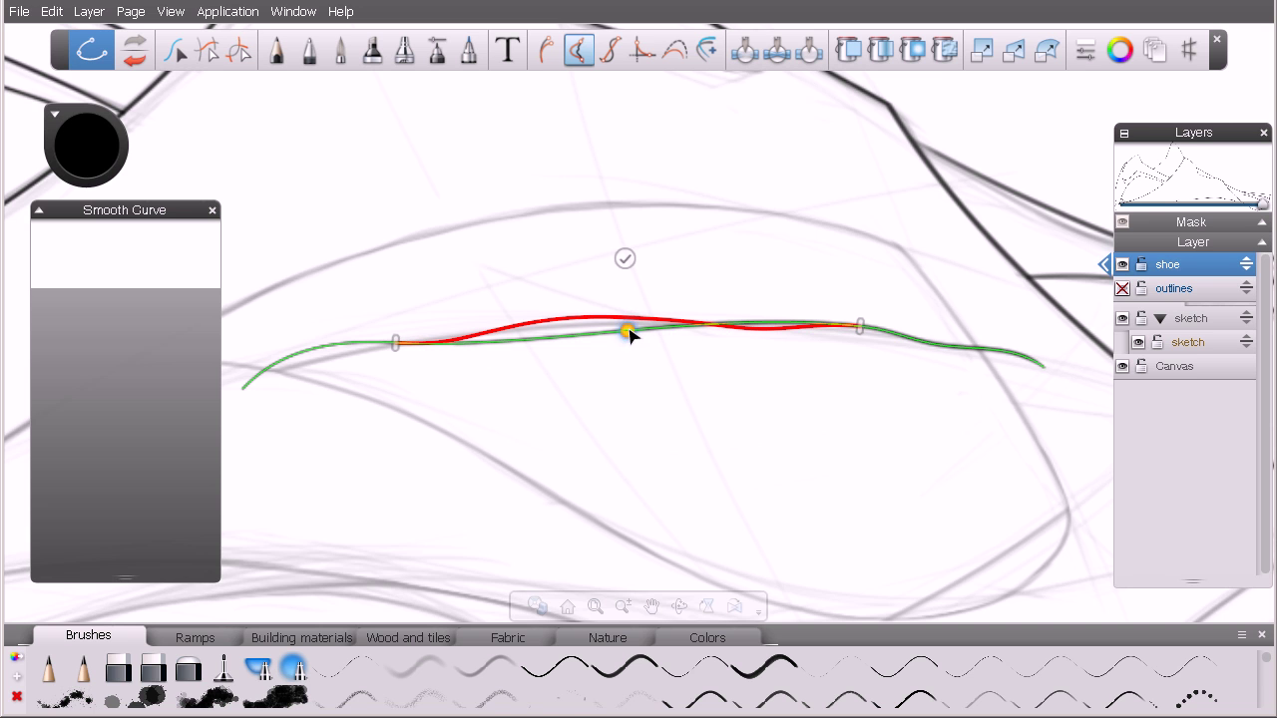
left_click_drag(627, 331, 566, 339)
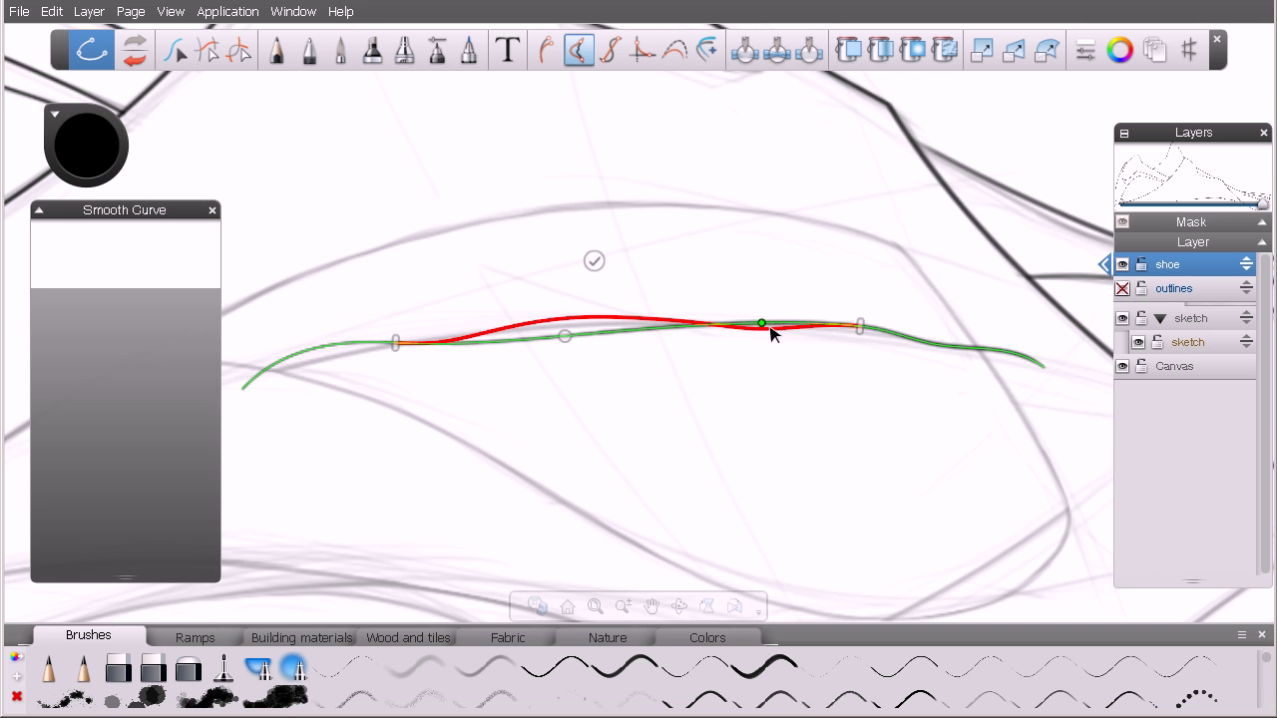
left_click_drag(564, 338, 611, 331)
- Widen the smoothing section almost to both ends of the curve, move its middle handle rightward, and apply the smoothing
left_click_drag(858, 329, 978, 359)
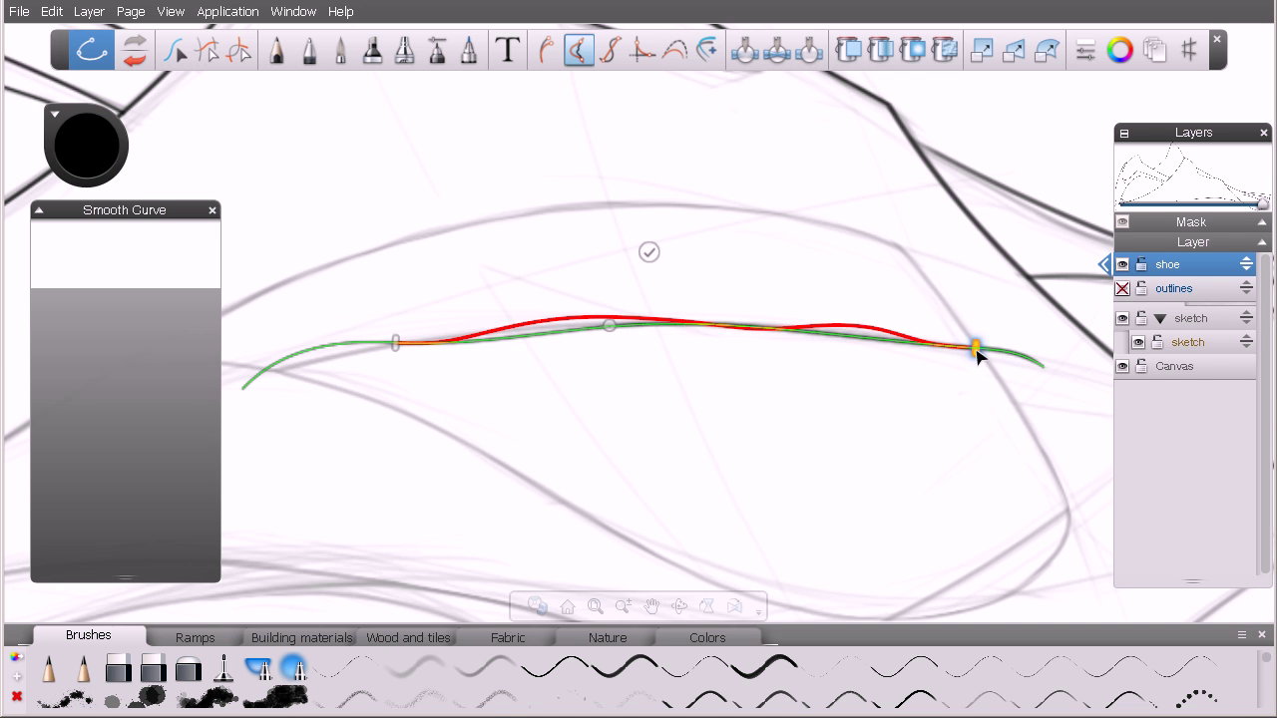
left_click_drag(395, 342, 282, 388)
left_click_drag(608, 331, 729, 314)
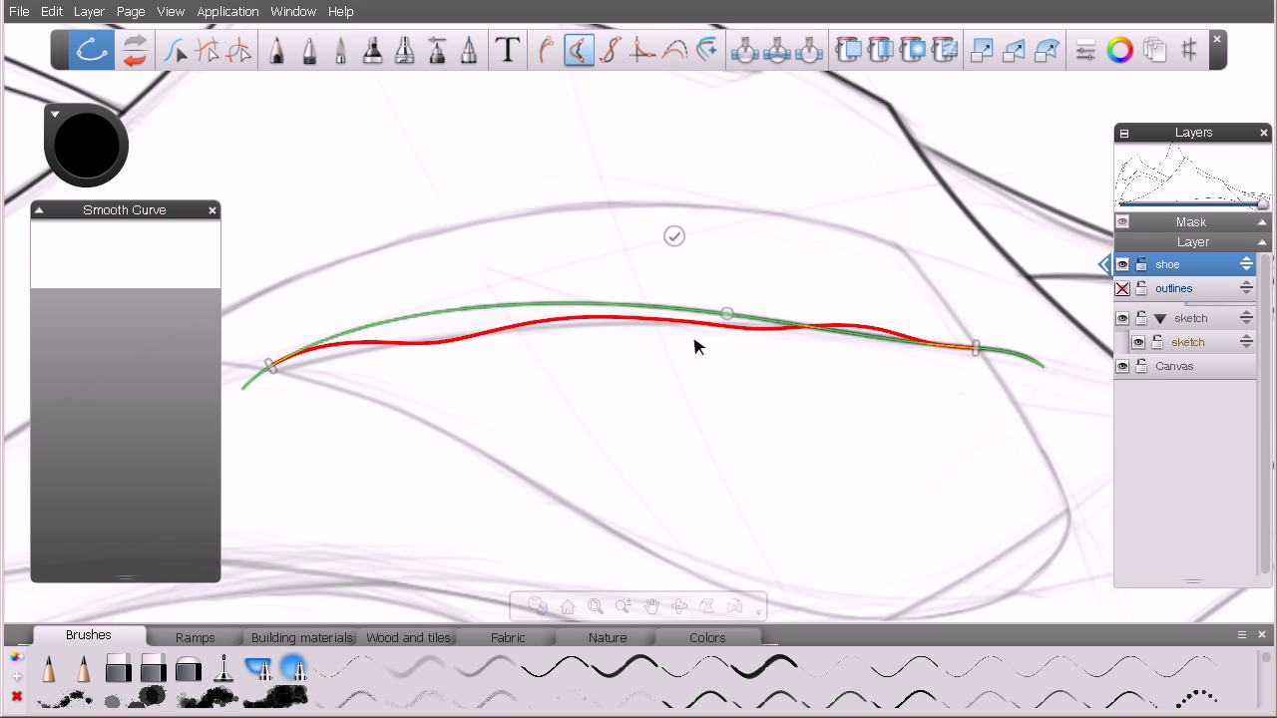
left_click(674, 237)
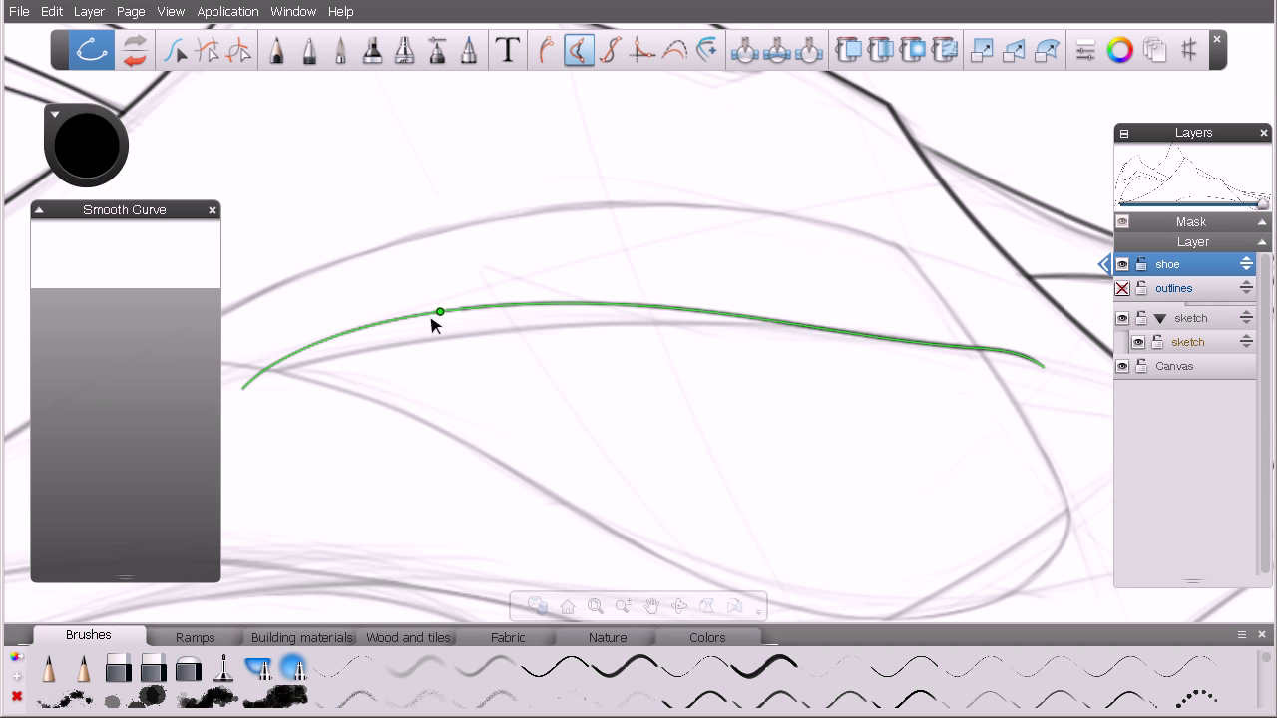
- Smooth the curve's left section again, lowering its middle toward the sketch arc and extending its right limit before applying
left_click(271, 368)
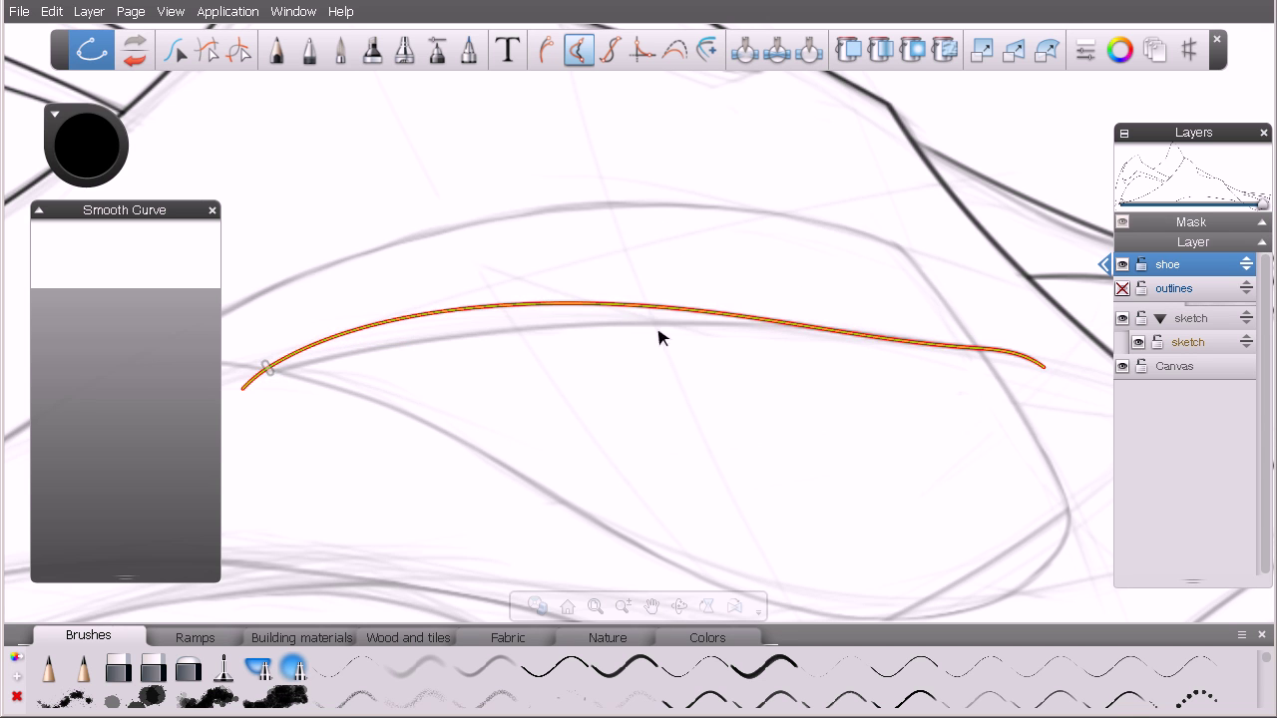
left_click(738, 316)
left_click_drag(497, 304, 495, 333)
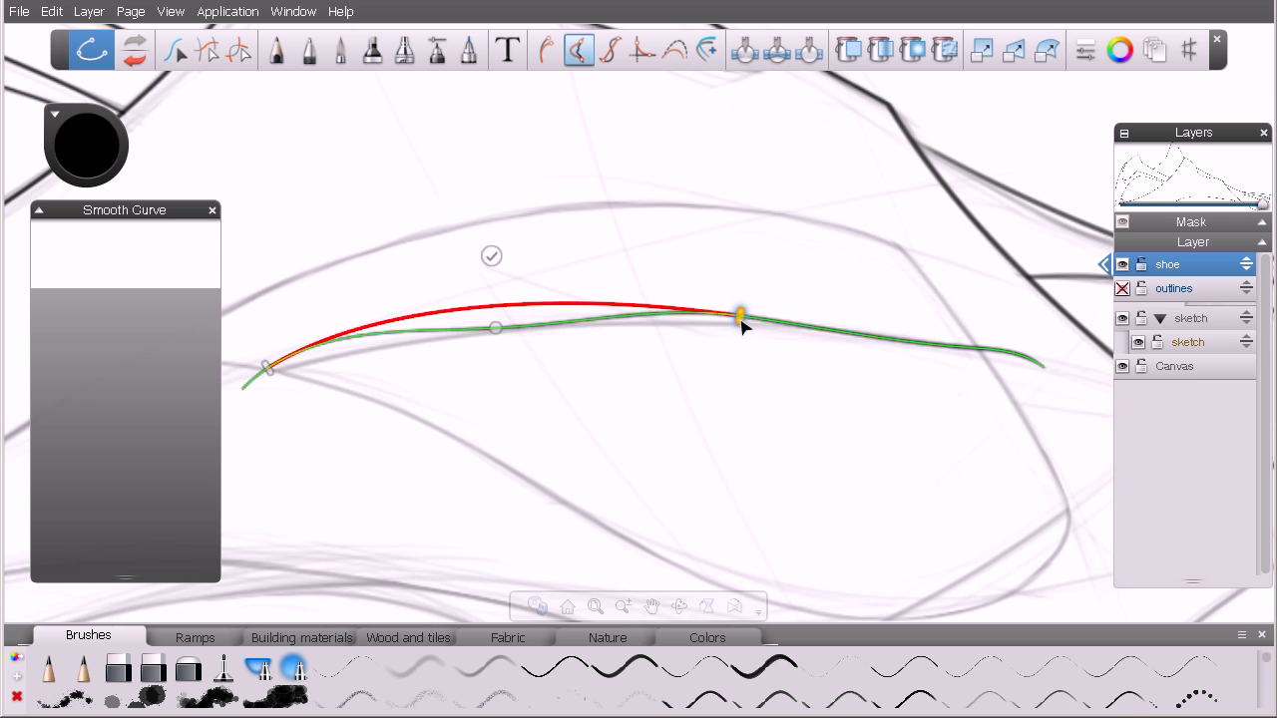
left_click_drag(745, 325, 812, 336)
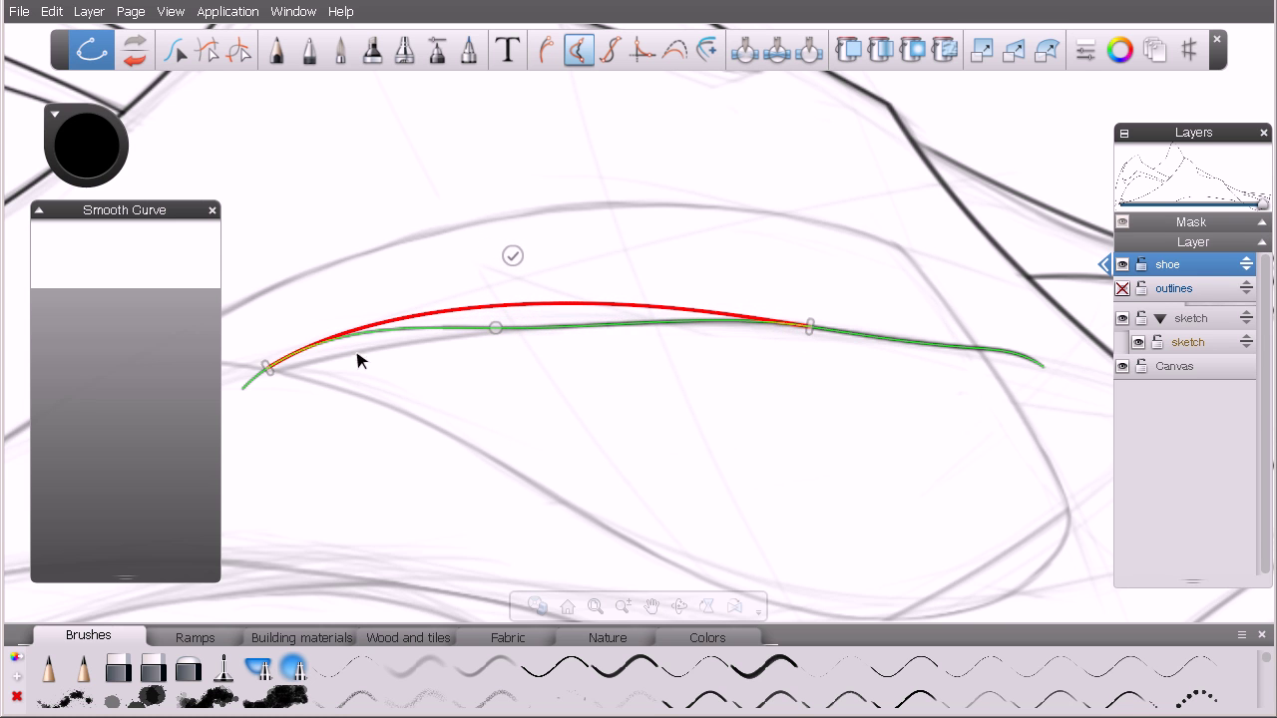
left_click(511, 255)
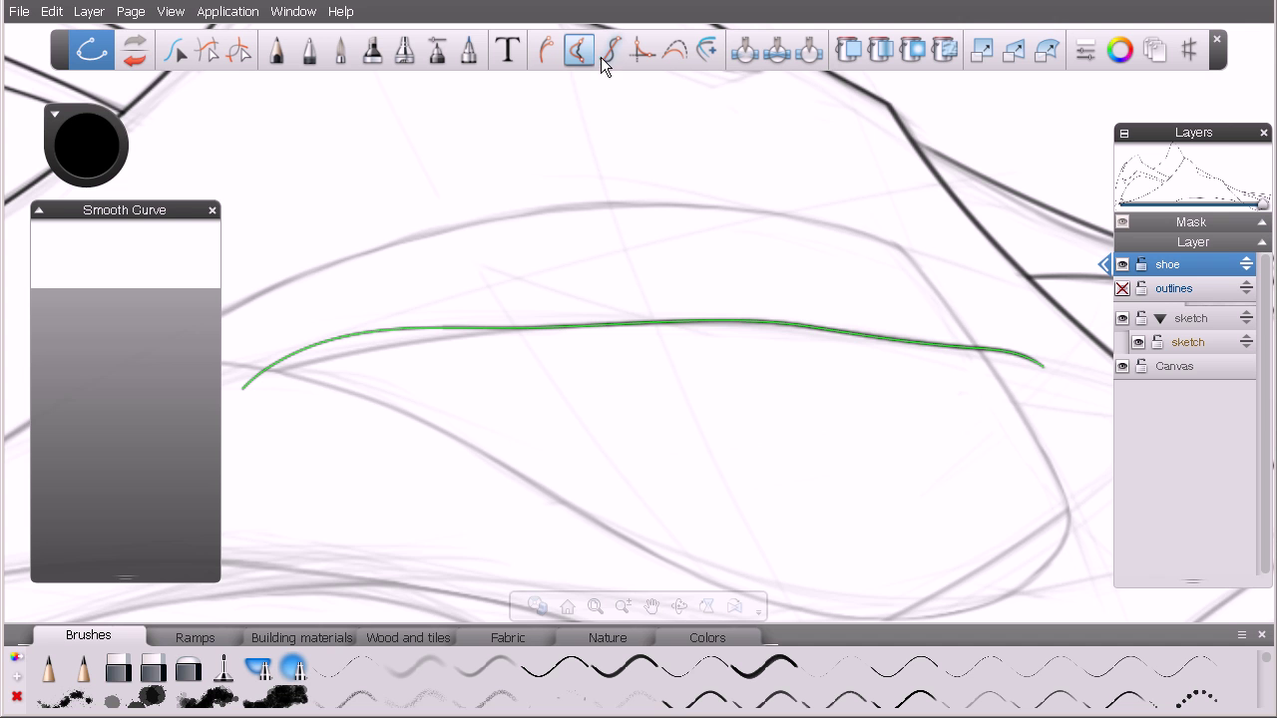
- Select the smoothed curve and delete it
key("Escape")
left_click_drag(891, 257, 564, 426)
key("Delete")
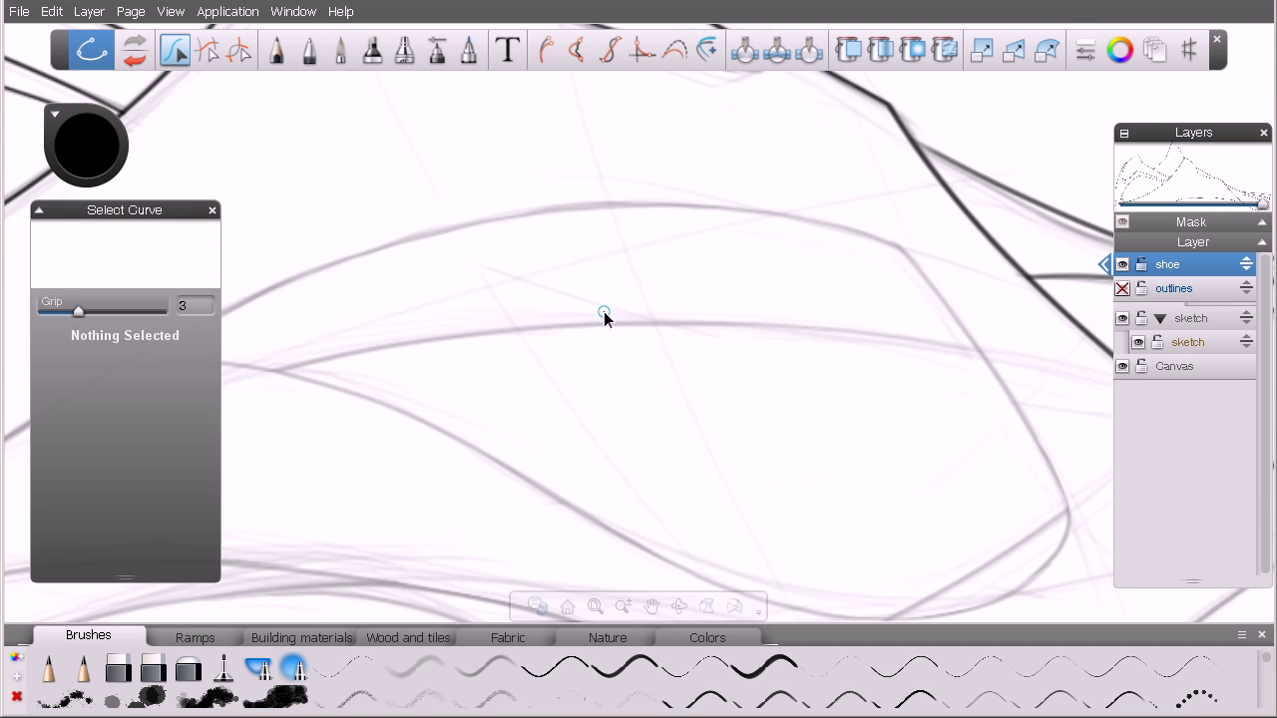
- Redraw a wavy pen curve along the middle sketch arc and mark its central section with Straighten Curve
left_click(311, 52)
mouse_move(278, 376)
left_mouse_down()
mouse_move(630, 314)
mouse_move(982, 351)
left_mouse_up()
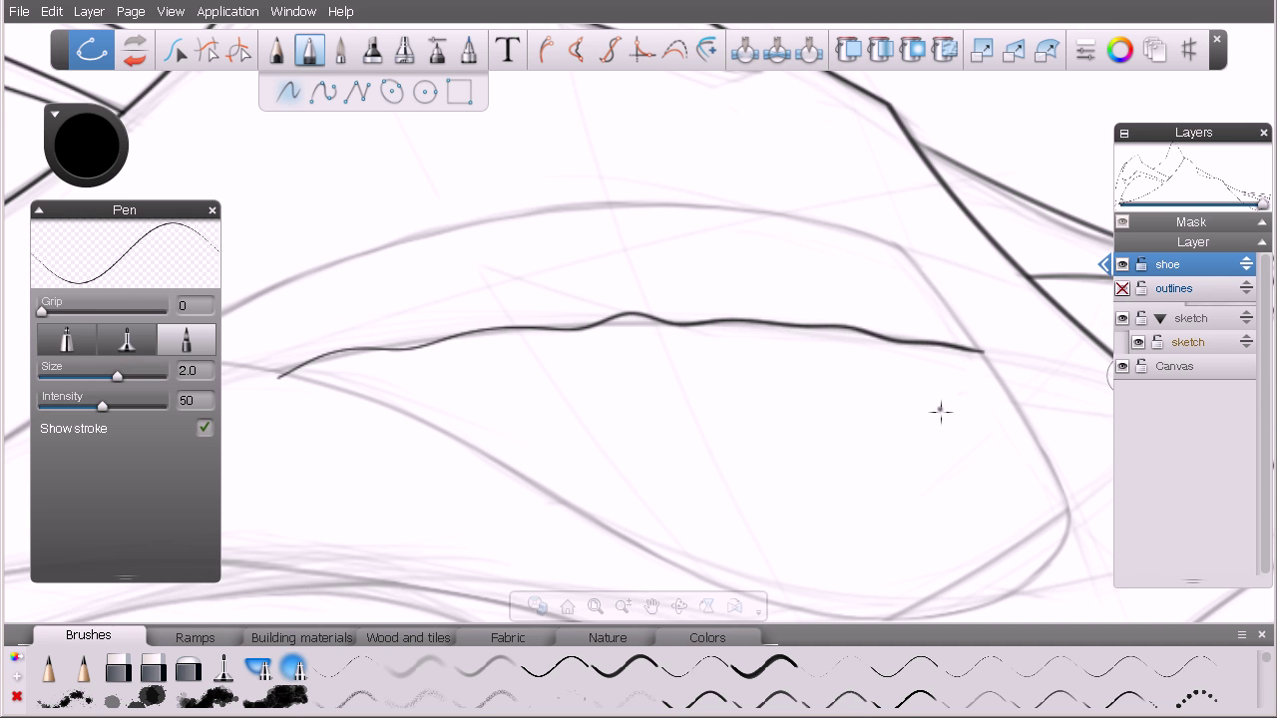
left_click(608, 53)
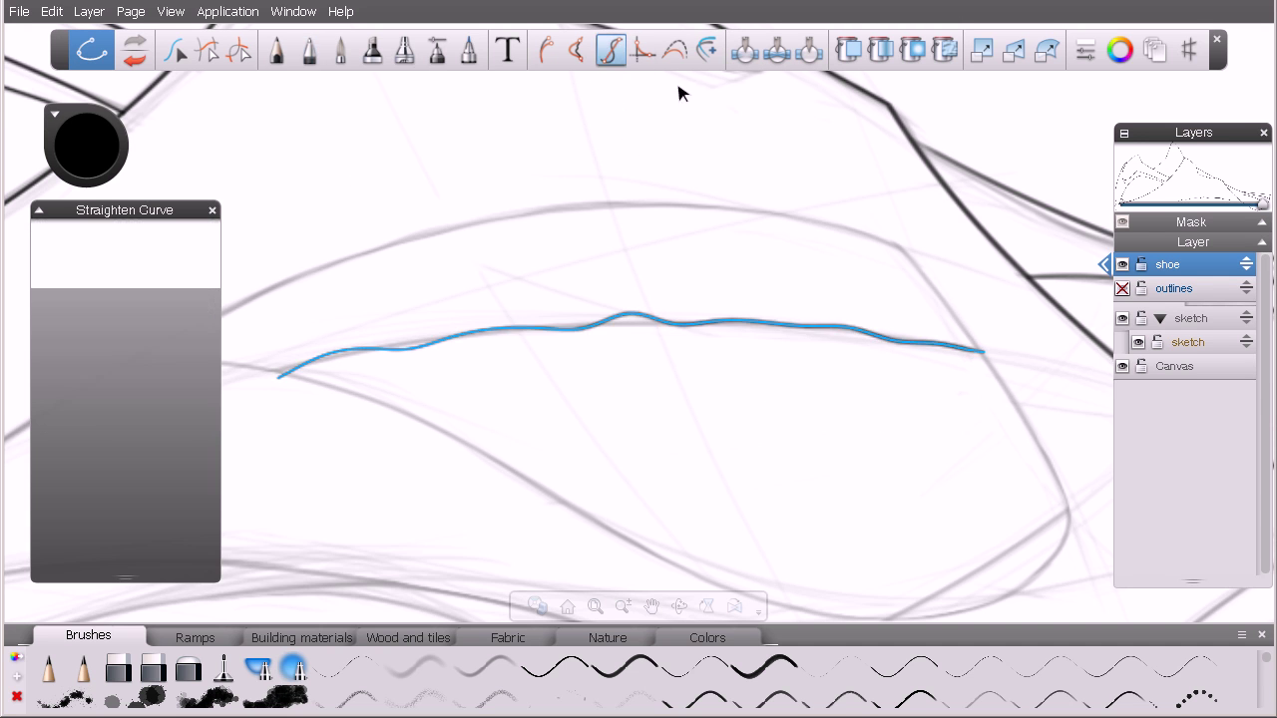
left_click(480, 331)
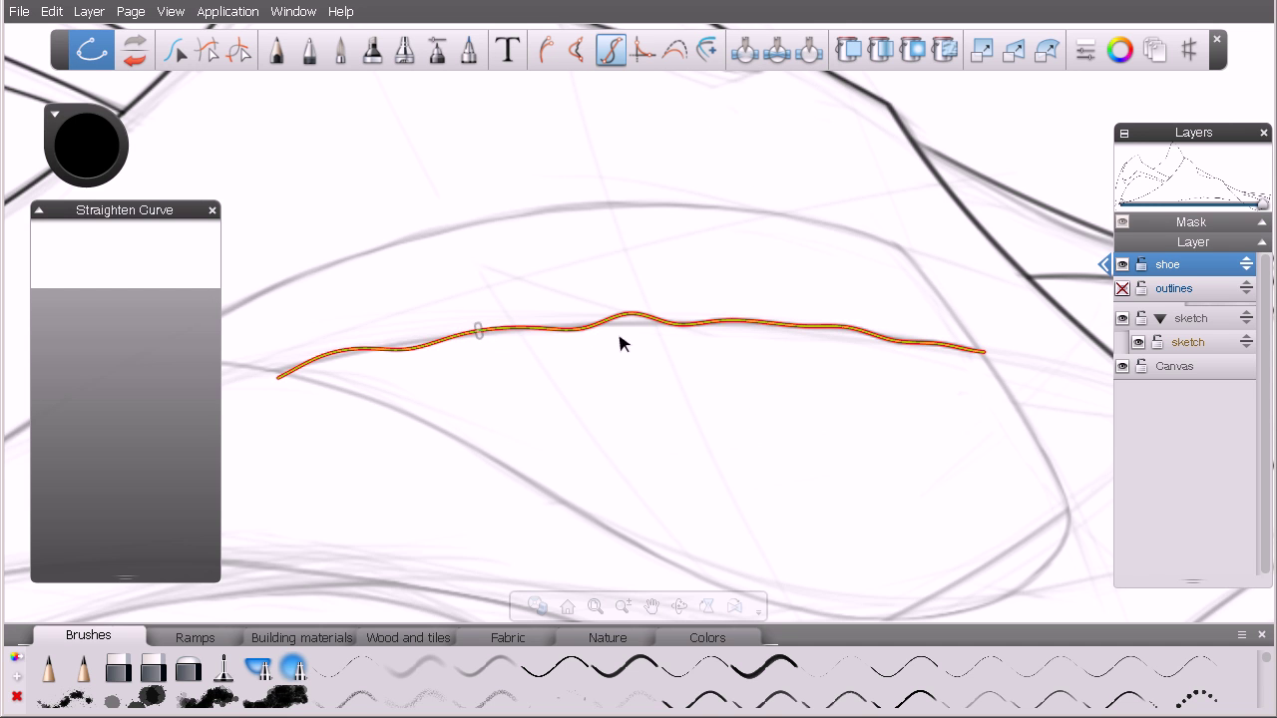
left_click(780, 326)
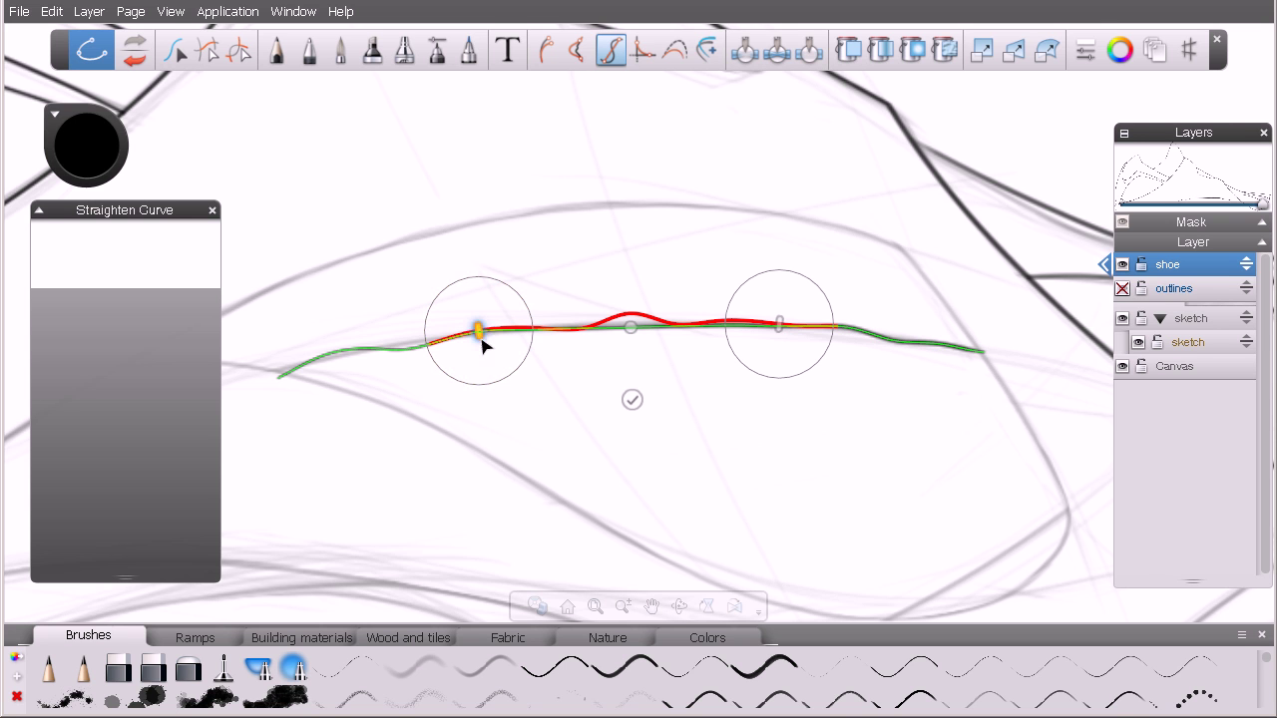
- Shrink the transition circles of the straightened section and move its right limit slightly outward
mouse_move(479, 337)
left_mouse_down()
mouse_move(447, 339)
mouse_move(484, 336)
left_mouse_up()
mouse_move(786, 332)
left_mouse_down()
mouse_move(821, 333)
mouse_move(797, 335)
left_mouse_up()
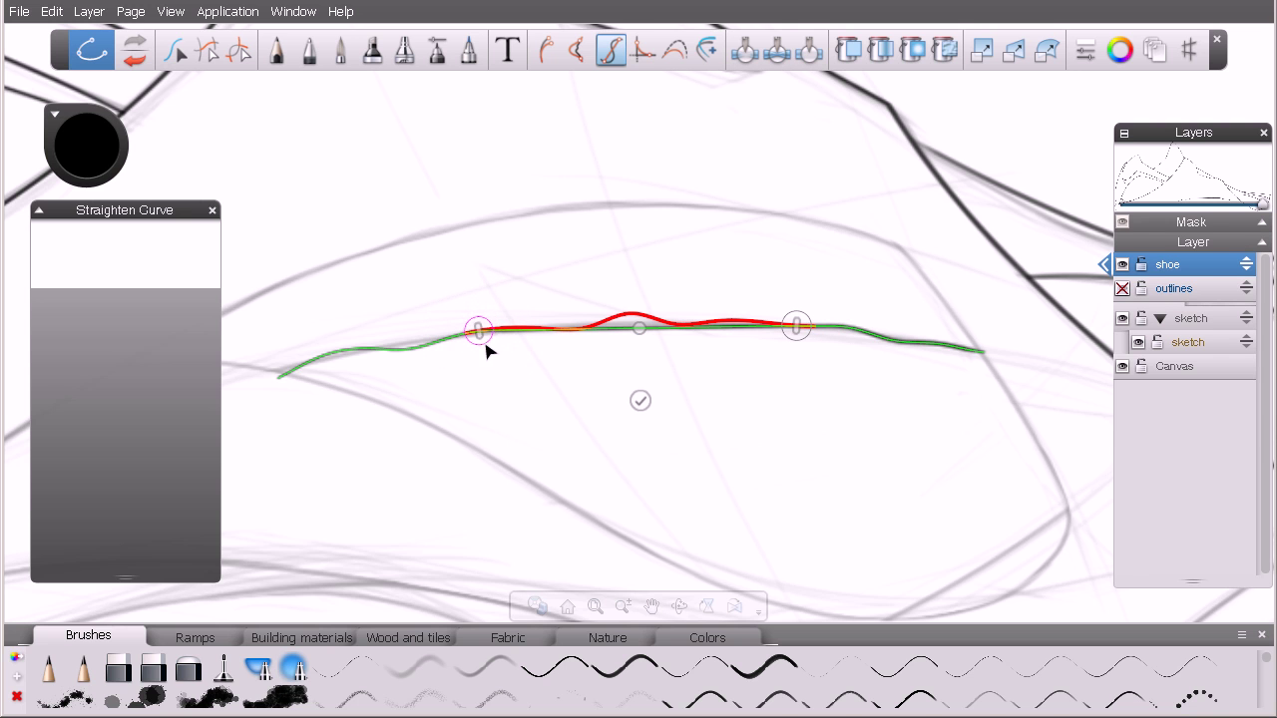
left_click_drag(798, 328, 812, 327)
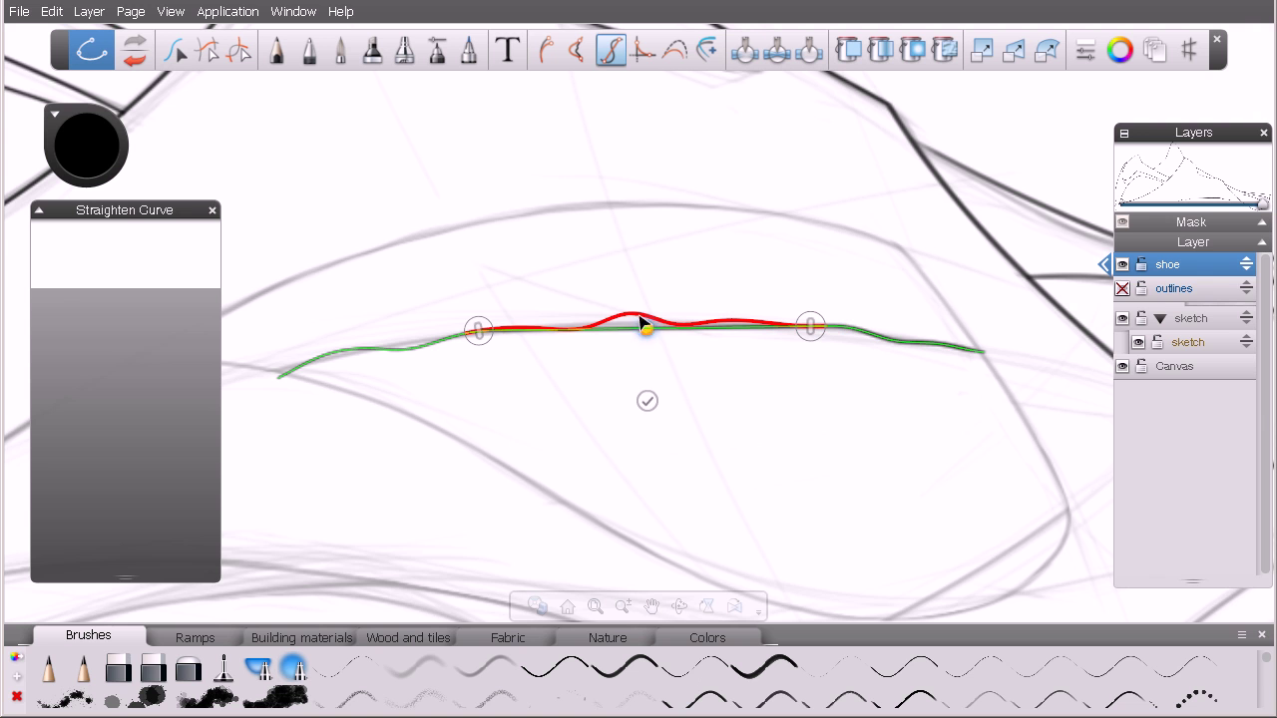
- Bend the straightened section's middle below and above the sketch arc, and set it back close to the arc
mouse_move(646, 330)
left_mouse_down()
mouse_move(654, 296)
mouse_move(625, 310)
mouse_move(647, 298)
mouse_move(640, 312)
mouse_move(648, 286)
mouse_move(653, 351)
left_mouse_up()
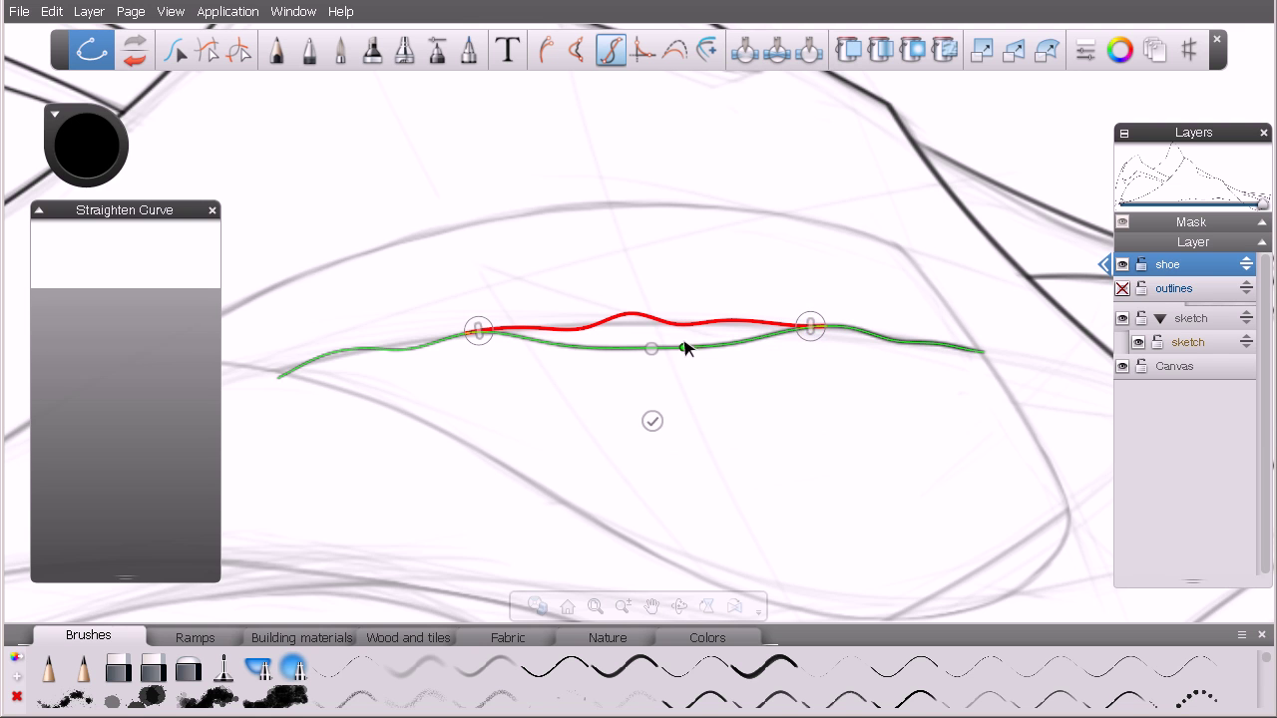
mouse_move(652, 348)
left_mouse_down()
mouse_move(657, 294)
mouse_move(644, 284)
left_mouse_up()
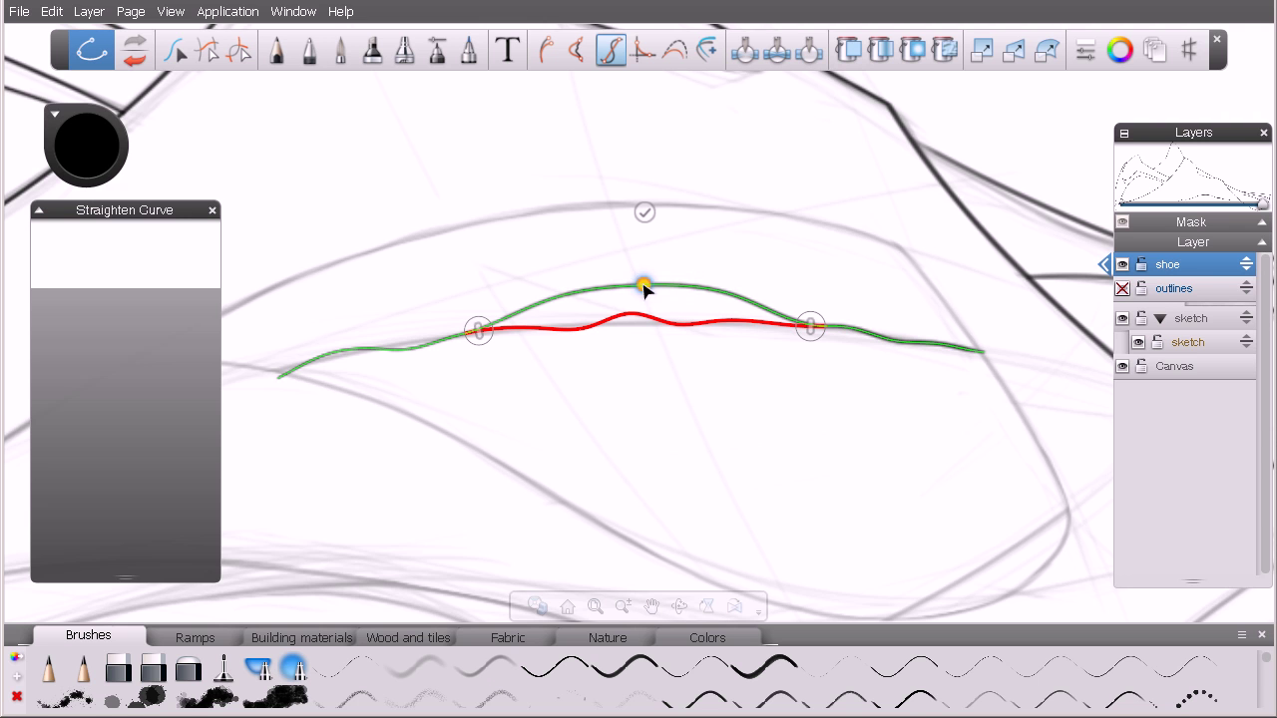
left_click_drag(644, 286, 644, 321)
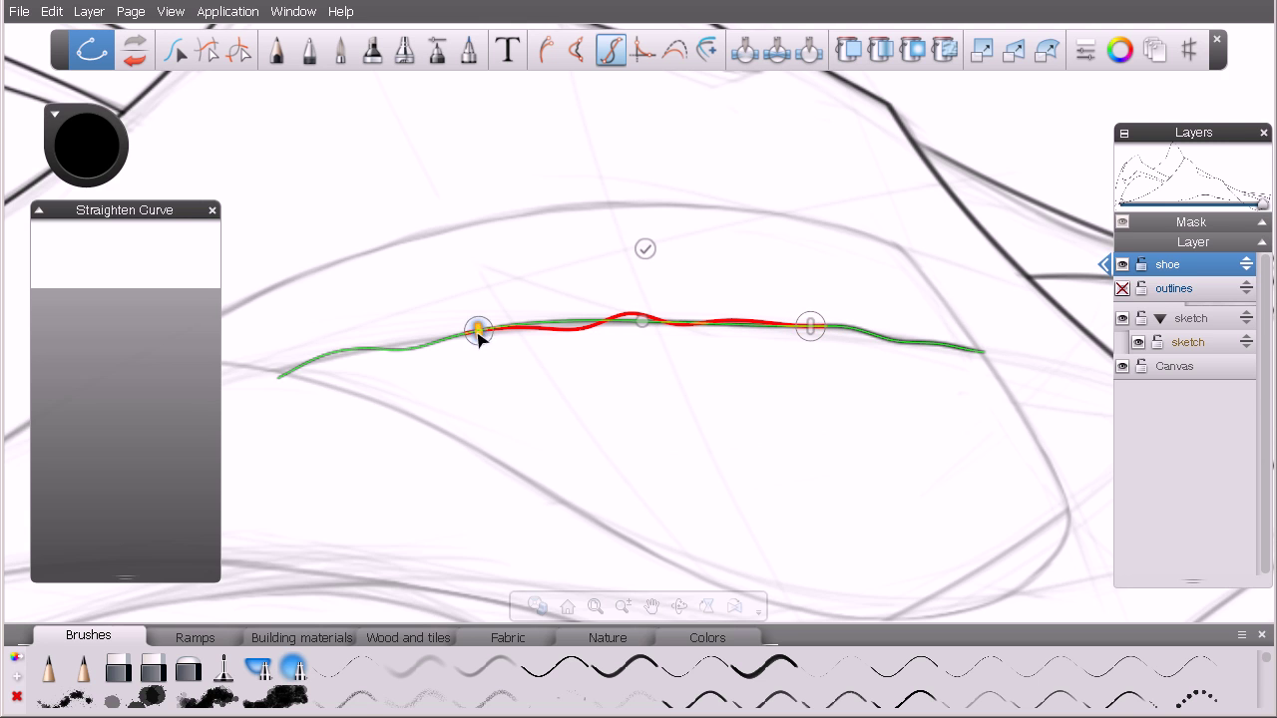
- Enlarge the transition circles at both ends of the straightened section and bend its middle up and down to compare the blends
left_click_drag(820, 319, 859, 300)
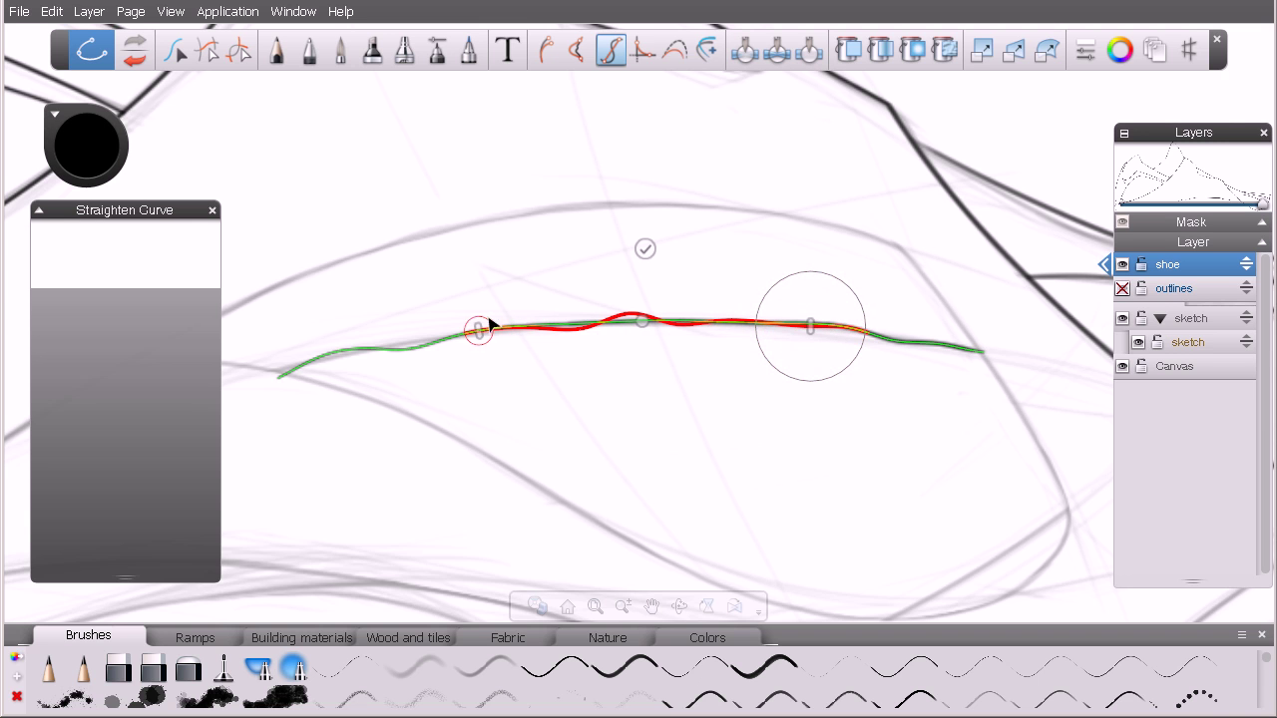
left_click_drag(477, 327, 441, 296)
left_click_drag(644, 321, 645, 267)
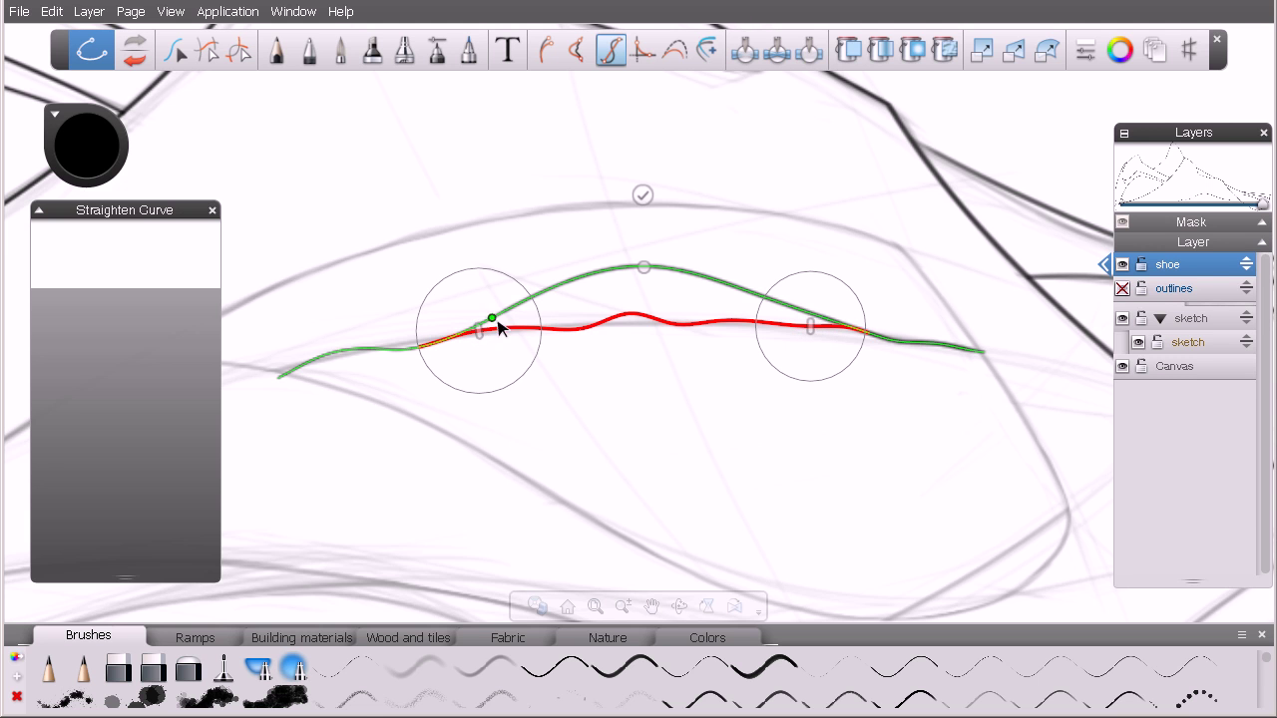
left_click_drag(502, 287, 560, 246)
left_click_drag(647, 271, 645, 399)
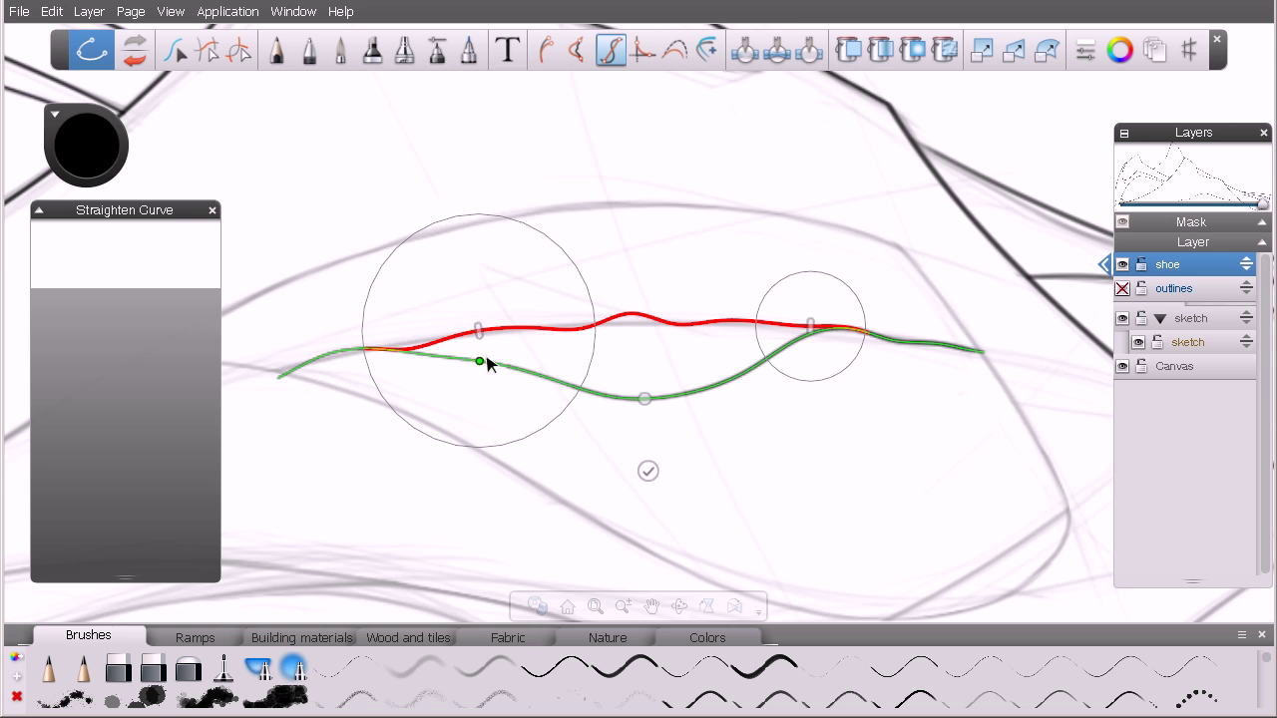
- Return the section's middle to the sketch arc, shrink both transition circles and apply the straightening
left_click_drag(648, 401, 673, 323)
left_click_drag(598, 340, 508, 340)
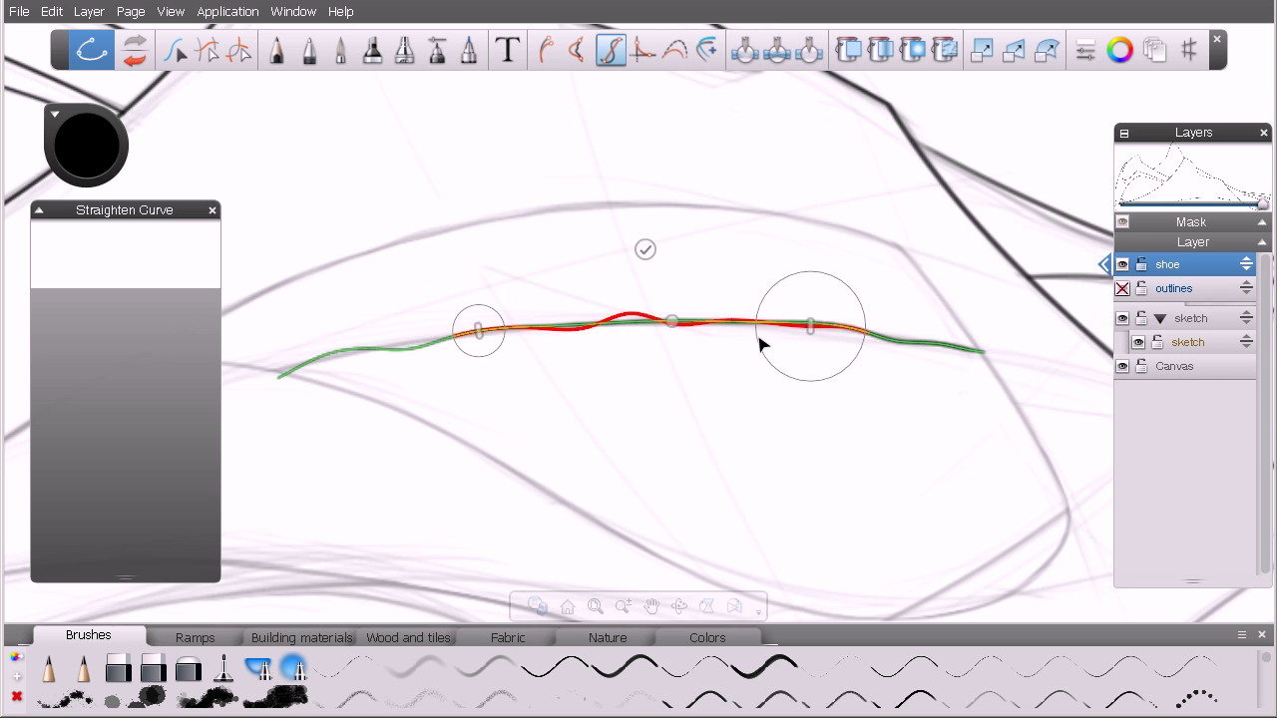
left_click_drag(865, 349, 833, 346)
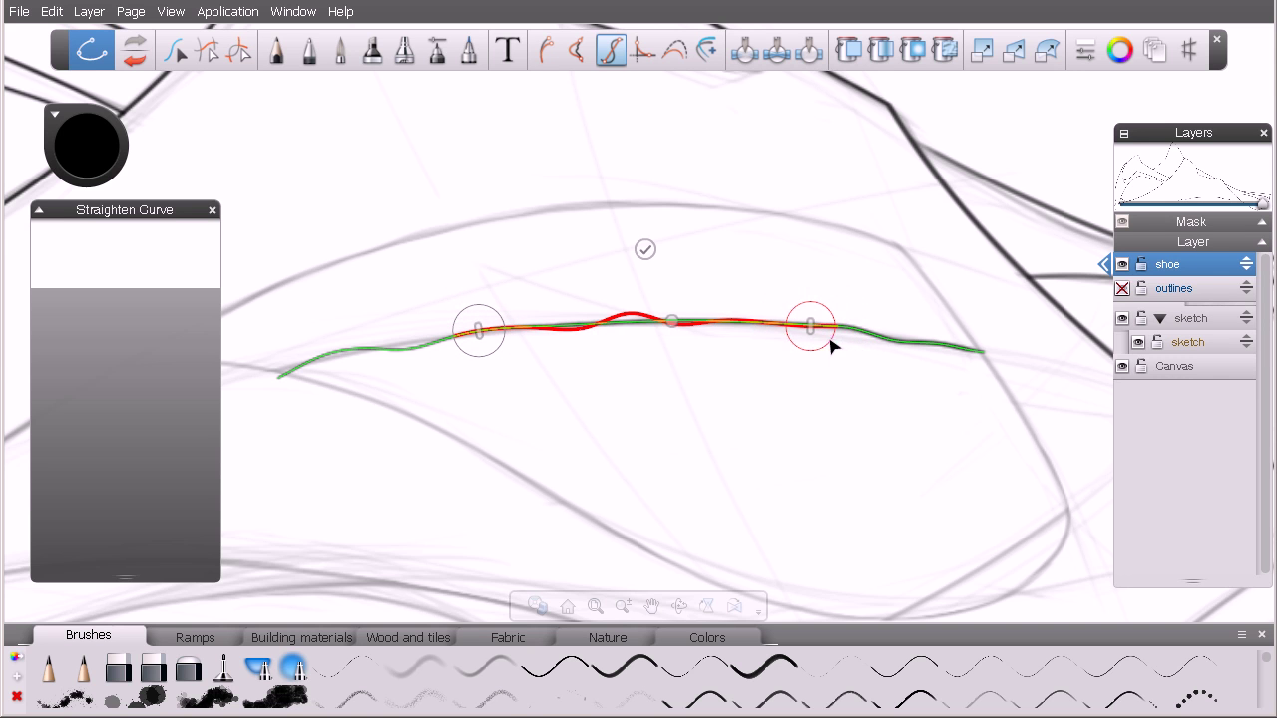
mouse_move(672, 322)
left_mouse_down()
mouse_move(649, 325)
mouse_move(663, 327)
left_mouse_up()
left_click(645, 249)
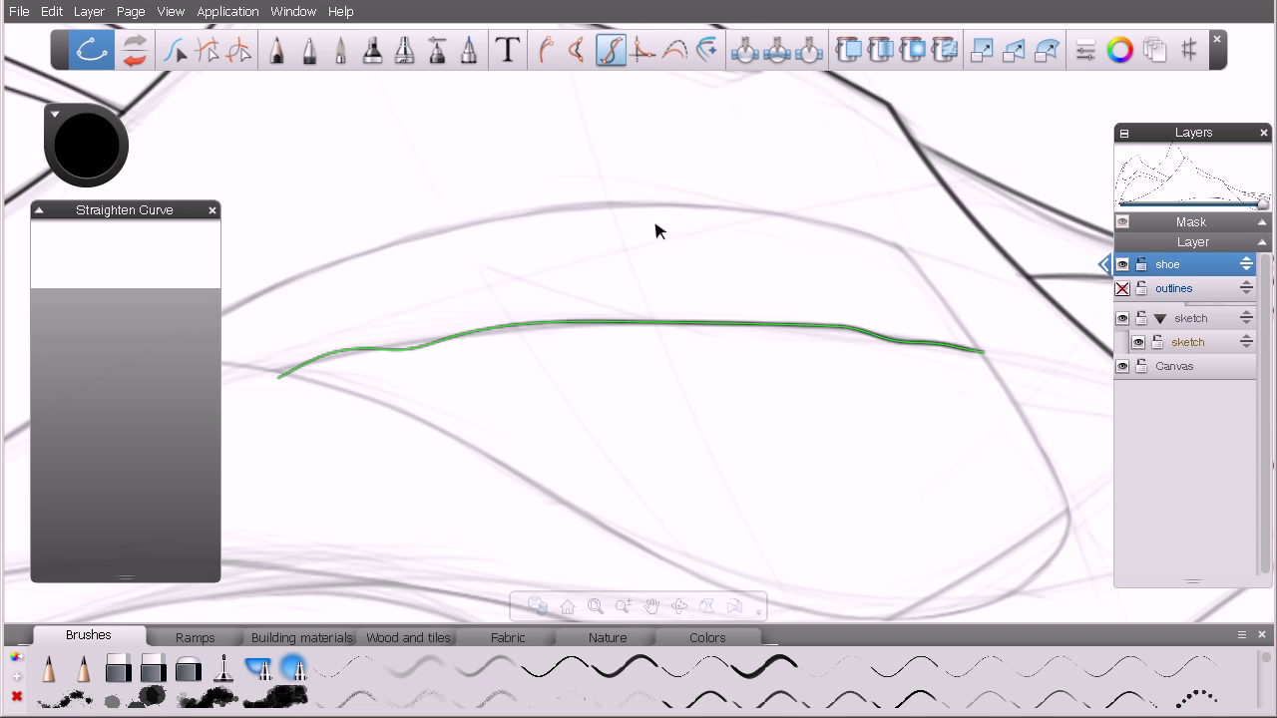
- Trace the short slanted edge and the long diagonal at the shoe's lower-left end with overshooting pen curves
left_click(642, 51)
left_click(310, 51)
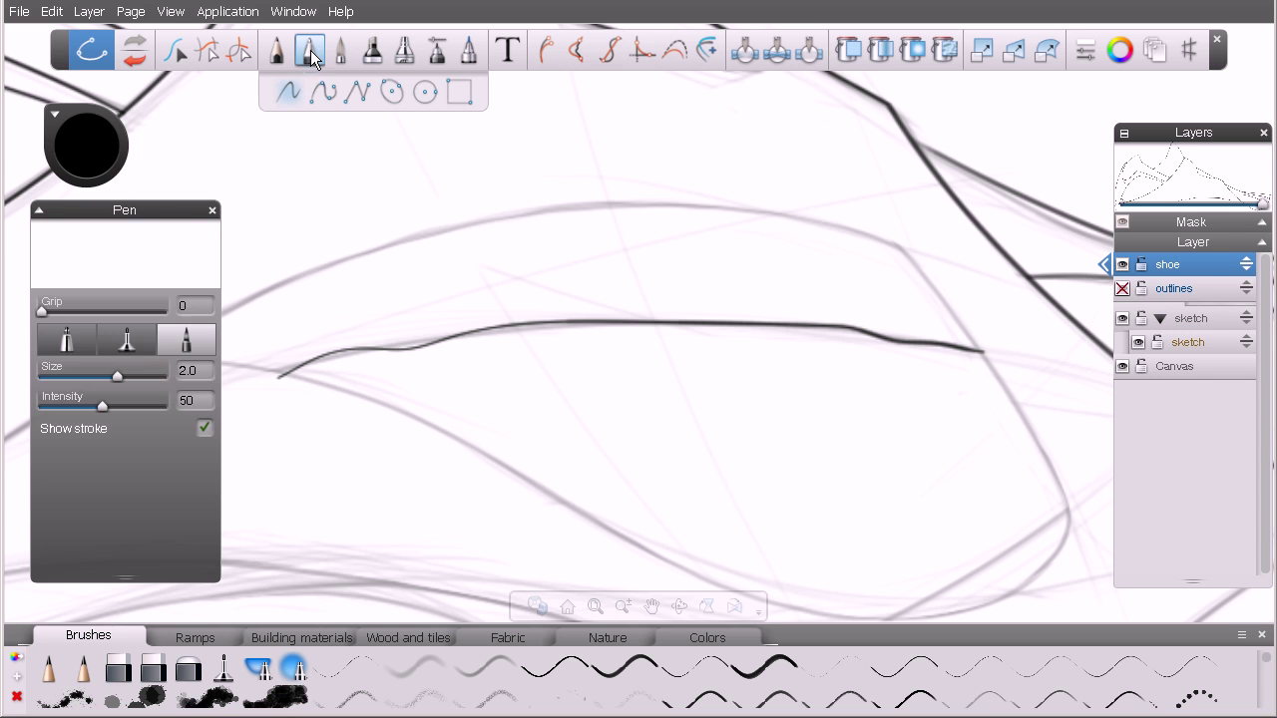
key("space")
left_click_drag(465, 433, 627, 433)
key("space")
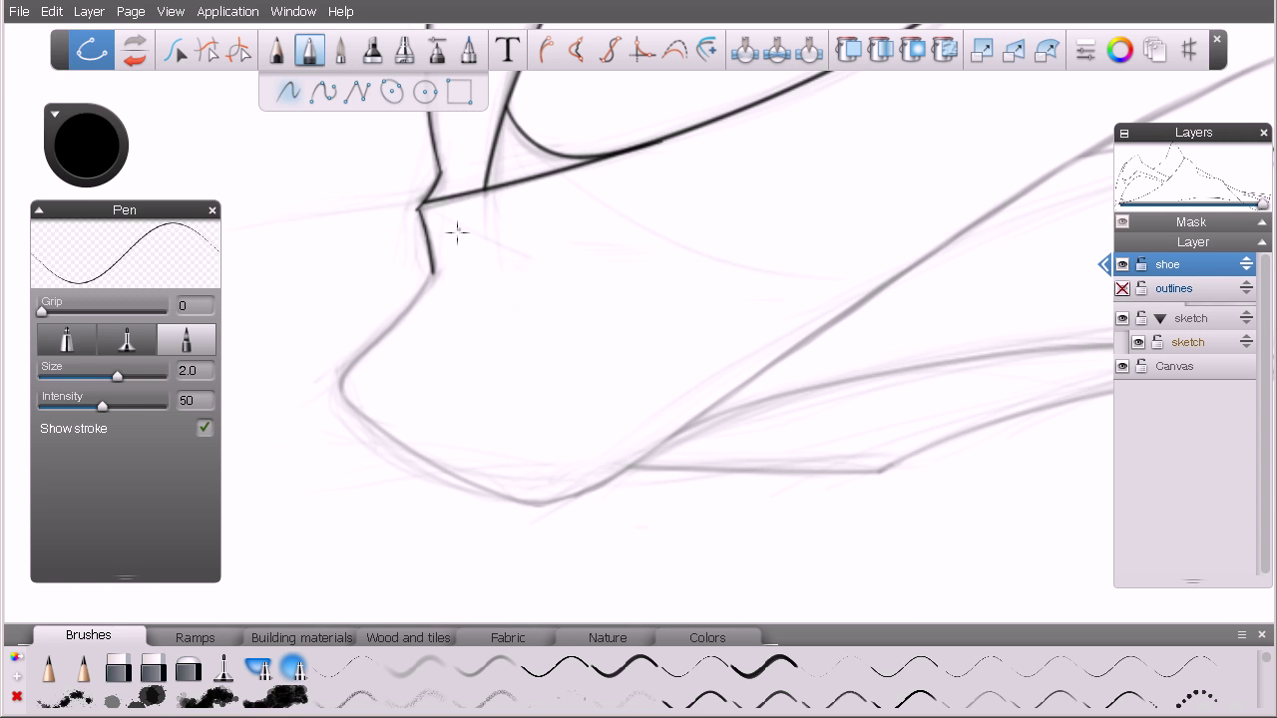
left_click_drag(457, 229, 297, 425)
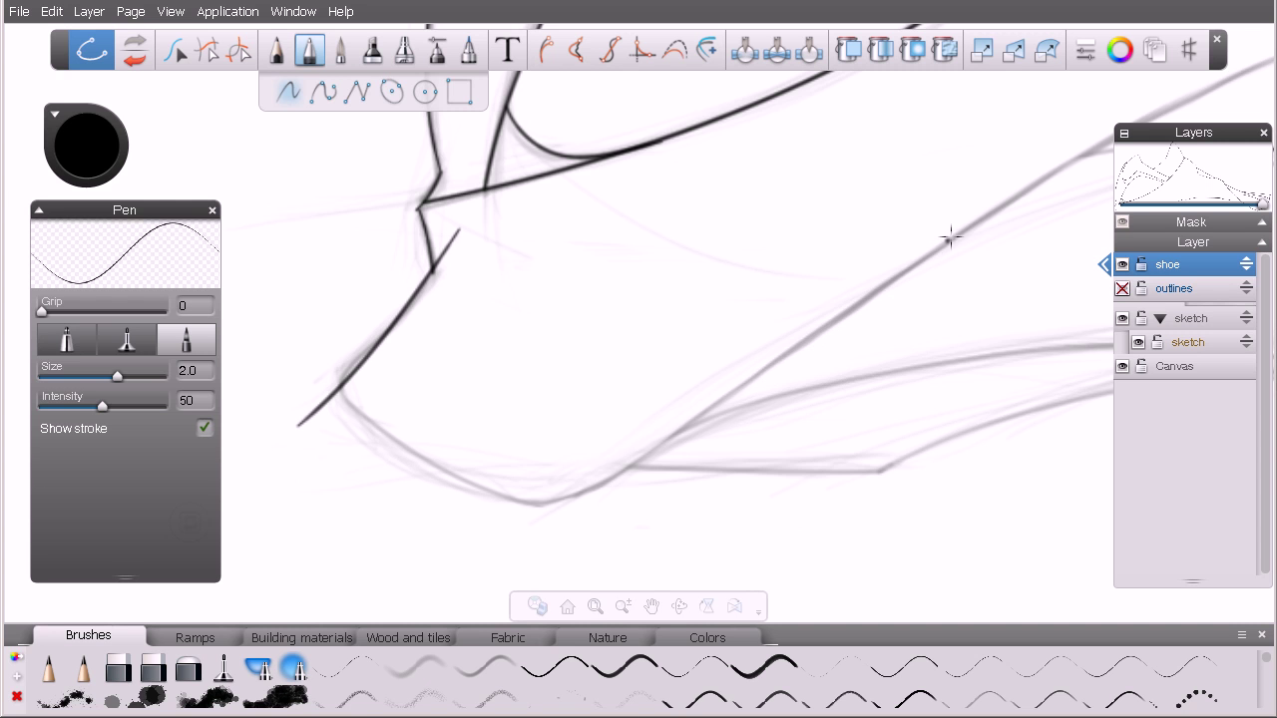
left_click_drag(1010, 199, 485, 531)
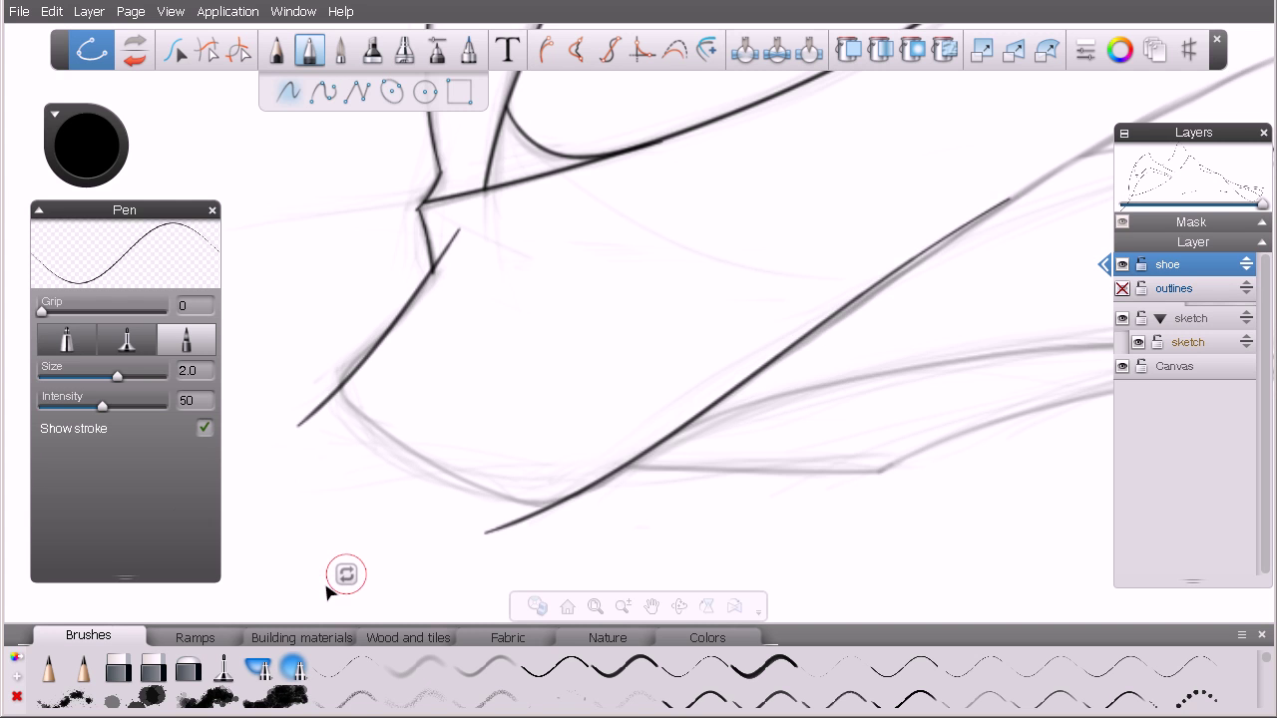
- Trace the bottom edge joining the short slanted curve and the long diagonal with a pen curve that crosses both
key("space")
left_click_drag(510, 433, 550, 208)
key("space")
left_click_drag(621, 182, 523, 409)
key("space")
left_click(582, 351)
mouse_move(399, 384)
left_mouse_down()
mouse_move(617, 271)
mouse_move(798, 269)
left_mouse_up()
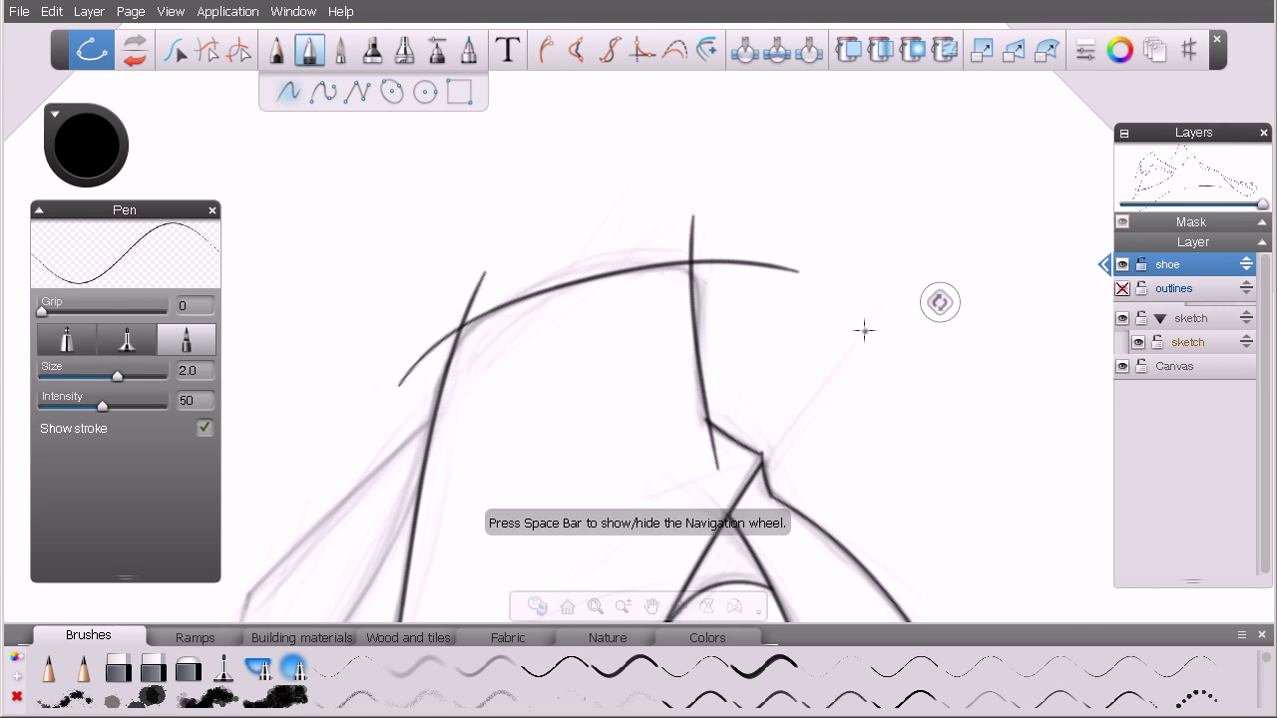
- Delete the two overshooting tails where the short slanted curve crosses the bottom curve, using Select Segment Tails
key("space")
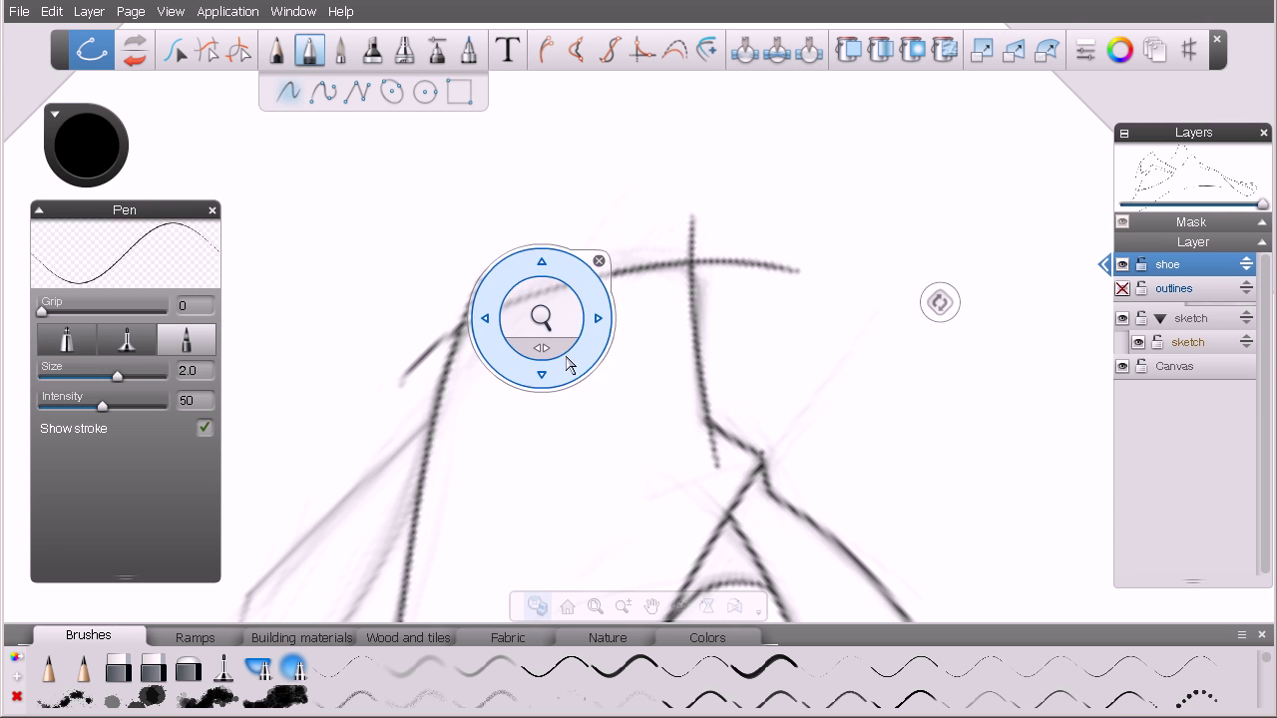
mouse_move(570, 322)
left_mouse_down()
mouse_move(568, 354)
mouse_move(778, 329)
mouse_move(748, 393)
mouse_move(772, 370)
mouse_move(615, 371)
mouse_move(281, 164)
left_mouse_up()
key("space")
left_click(238, 50)
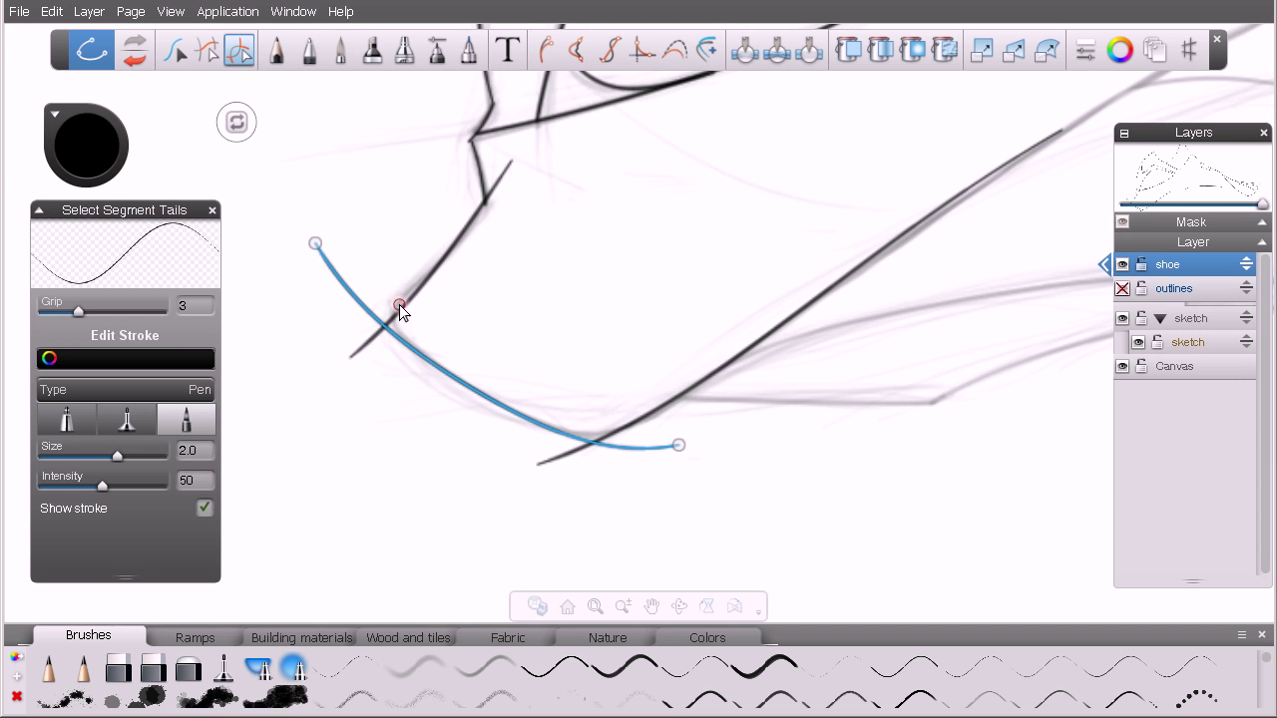
left_click_drag(270, 207, 314, 292)
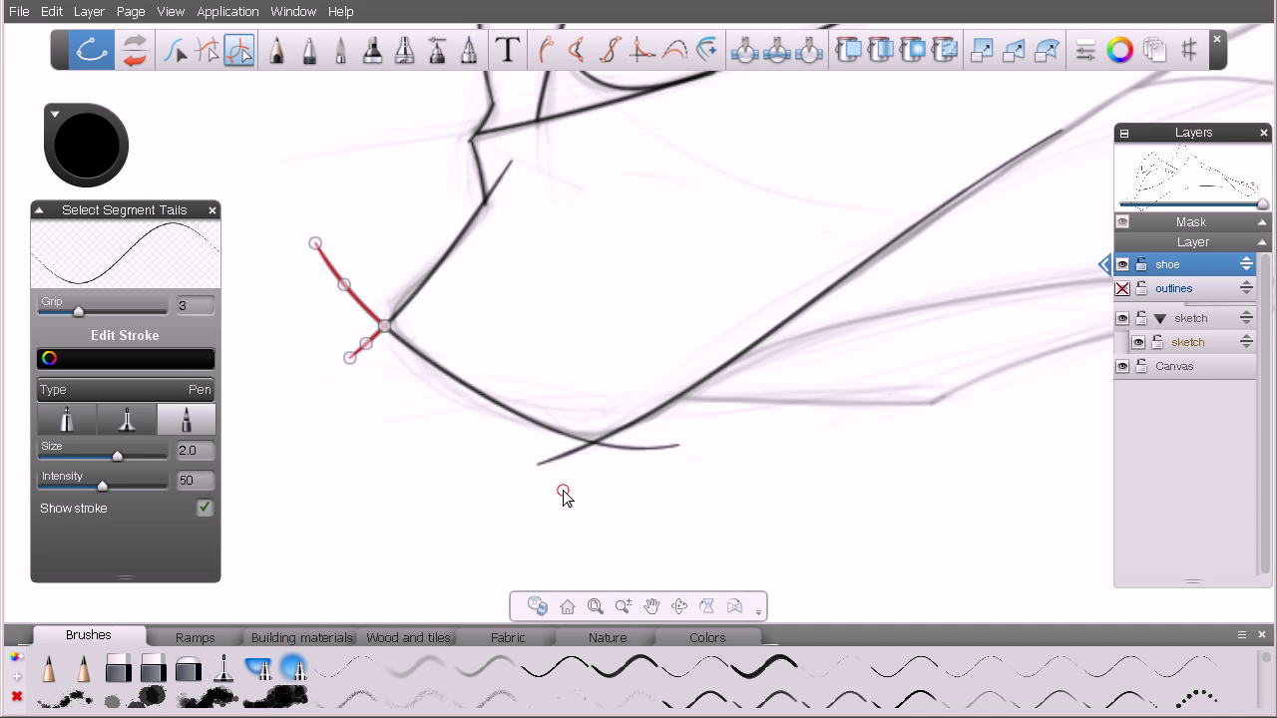
key("Delete")
- Delete the overshooting tails of the bottom curve and the long diagonal where they cross
left_click_drag(781, 413, 565, 489)
key("Delete")
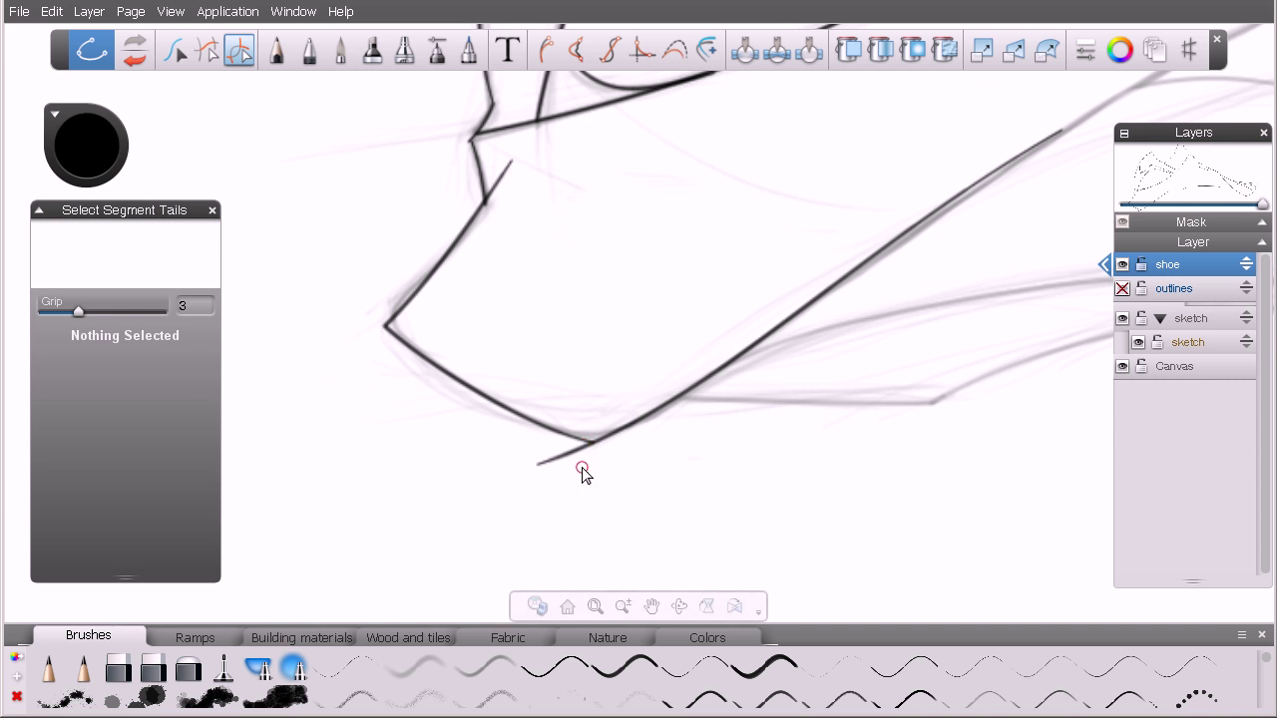
left_click(207, 52)
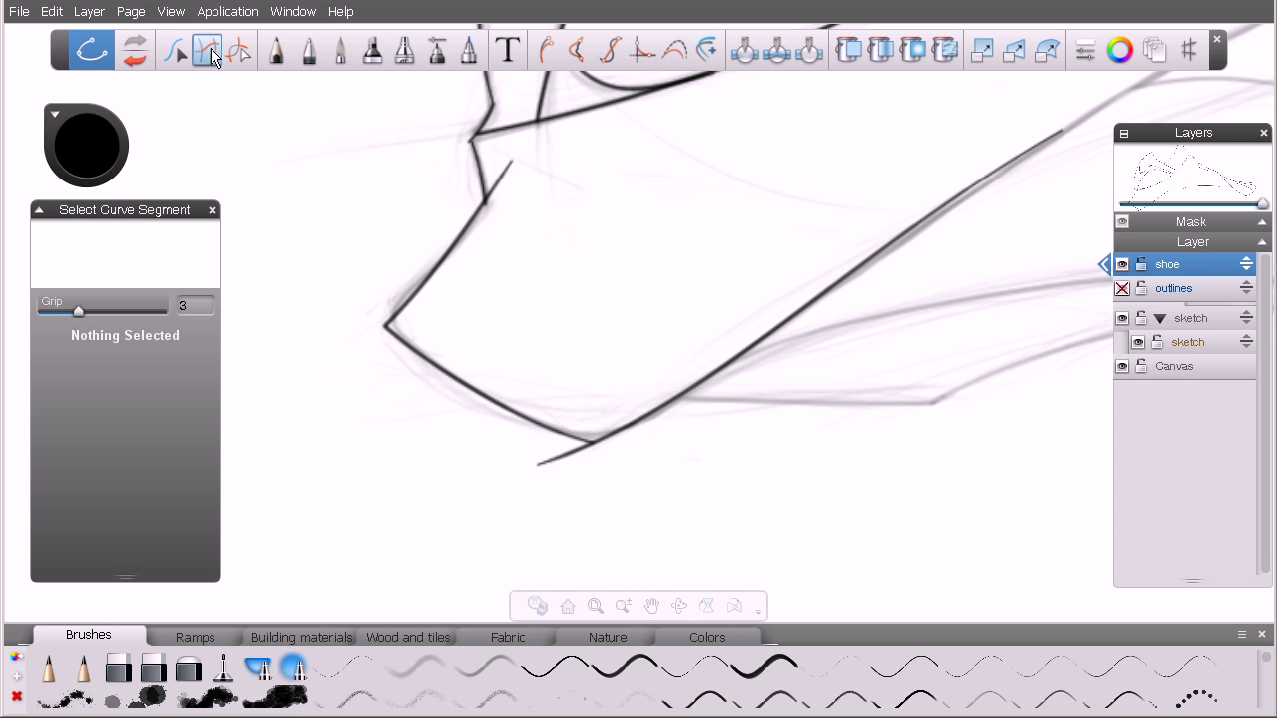
left_click(564, 455)
key("Delete")
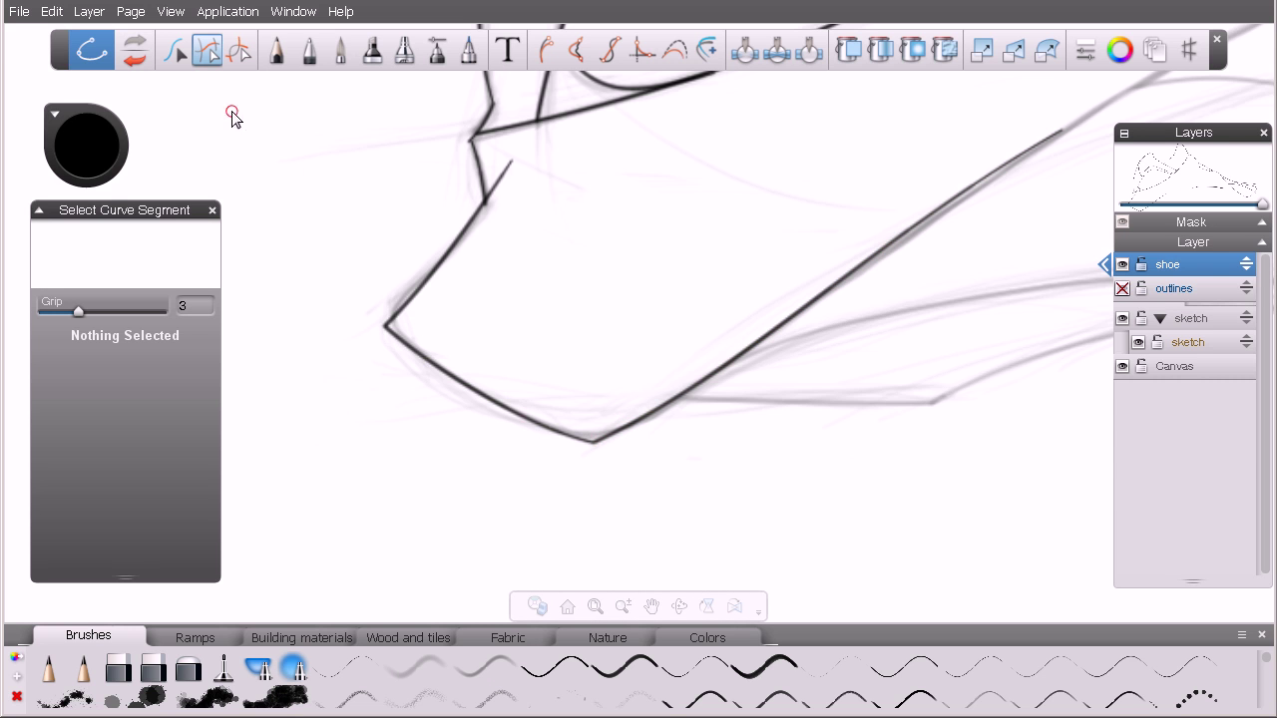
- Check the trimmed outline curves one by one with Select Curve
left_click(178, 53)
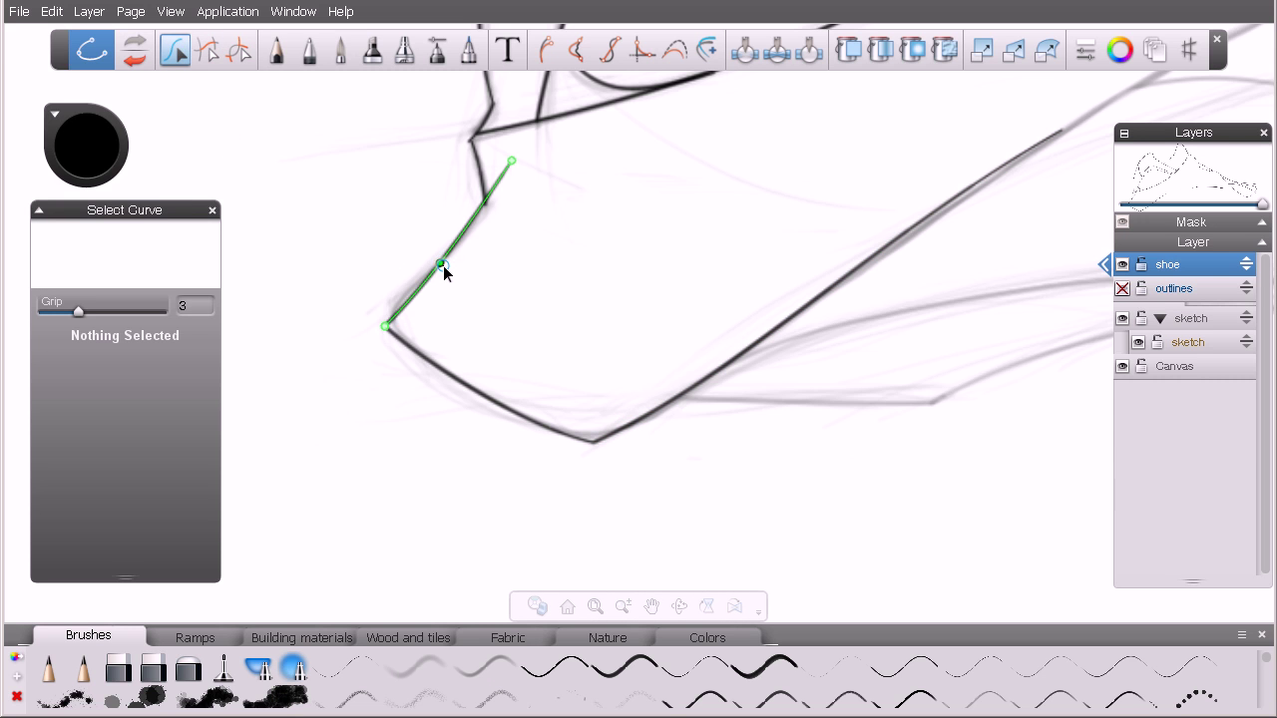
left_click(443, 264)
left_click(465, 385)
left_click(686, 386)
left_click(699, 385)
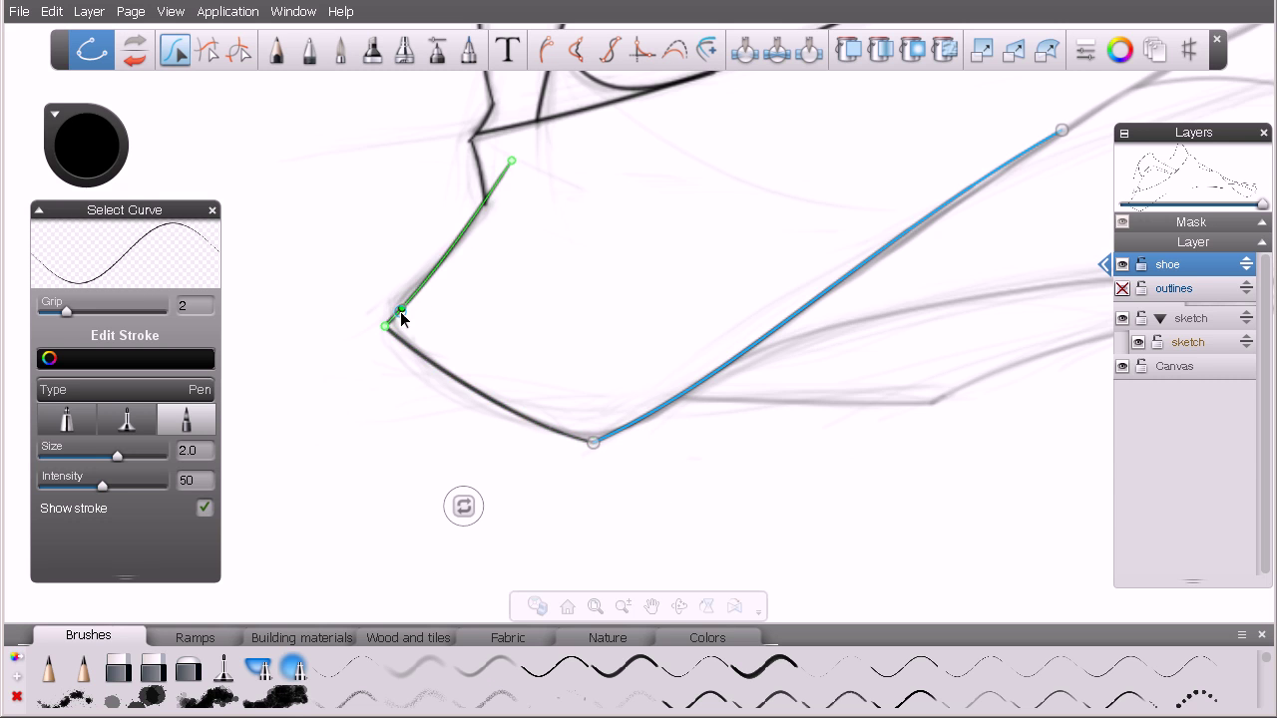
- Join the short slanted curve and the bottom curve with Combine Curves, using a small rounded transition at their corner
left_click(643, 50)
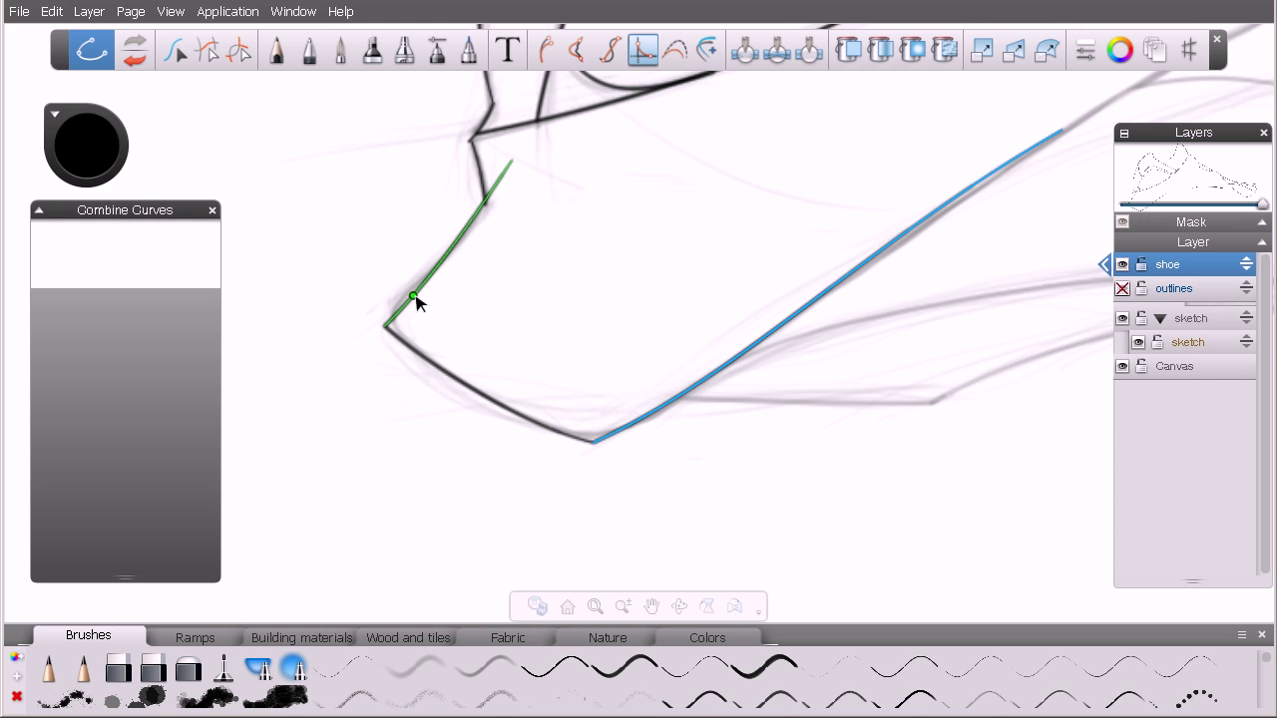
left_click_drag(414, 299, 413, 353)
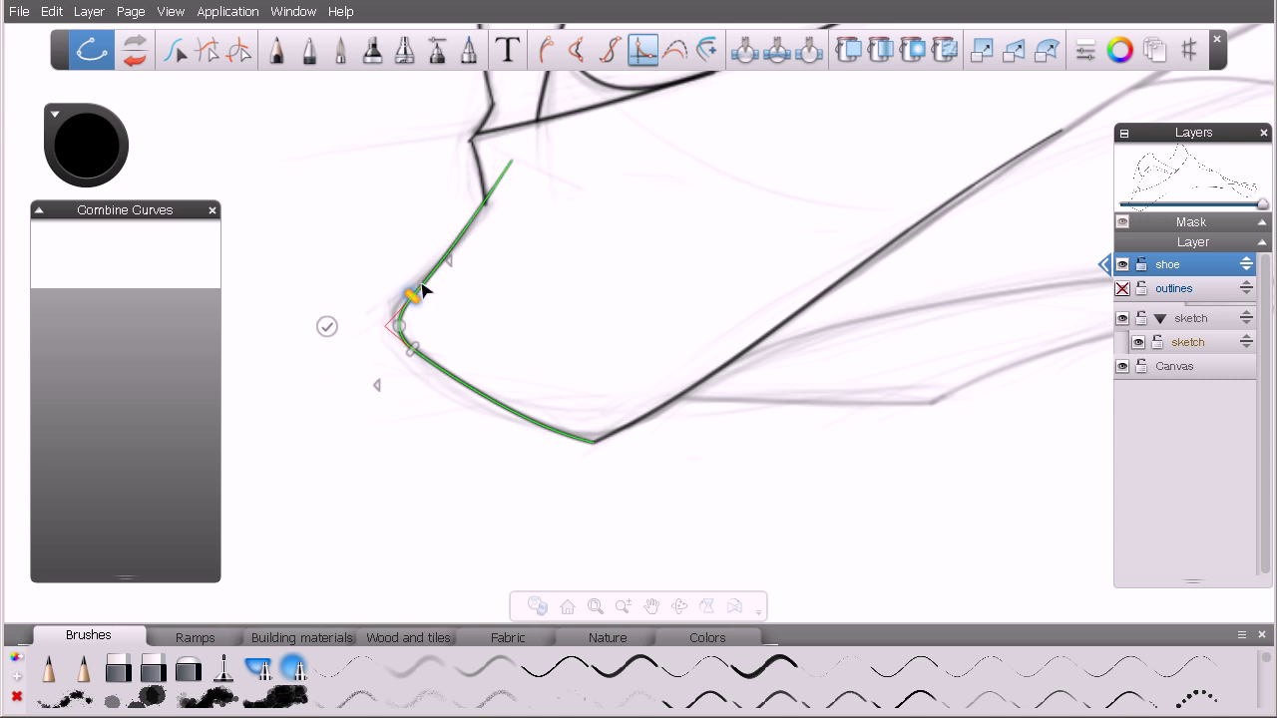
left_click(400, 325)
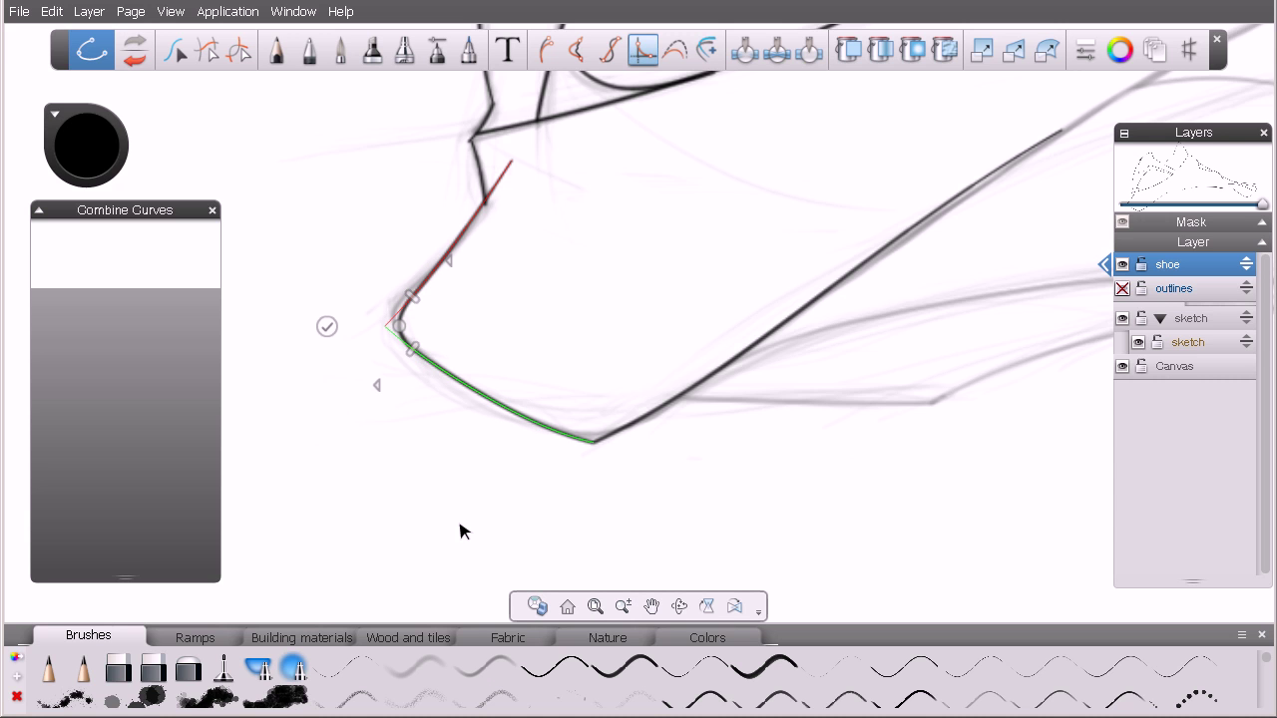
left_click(327, 328)
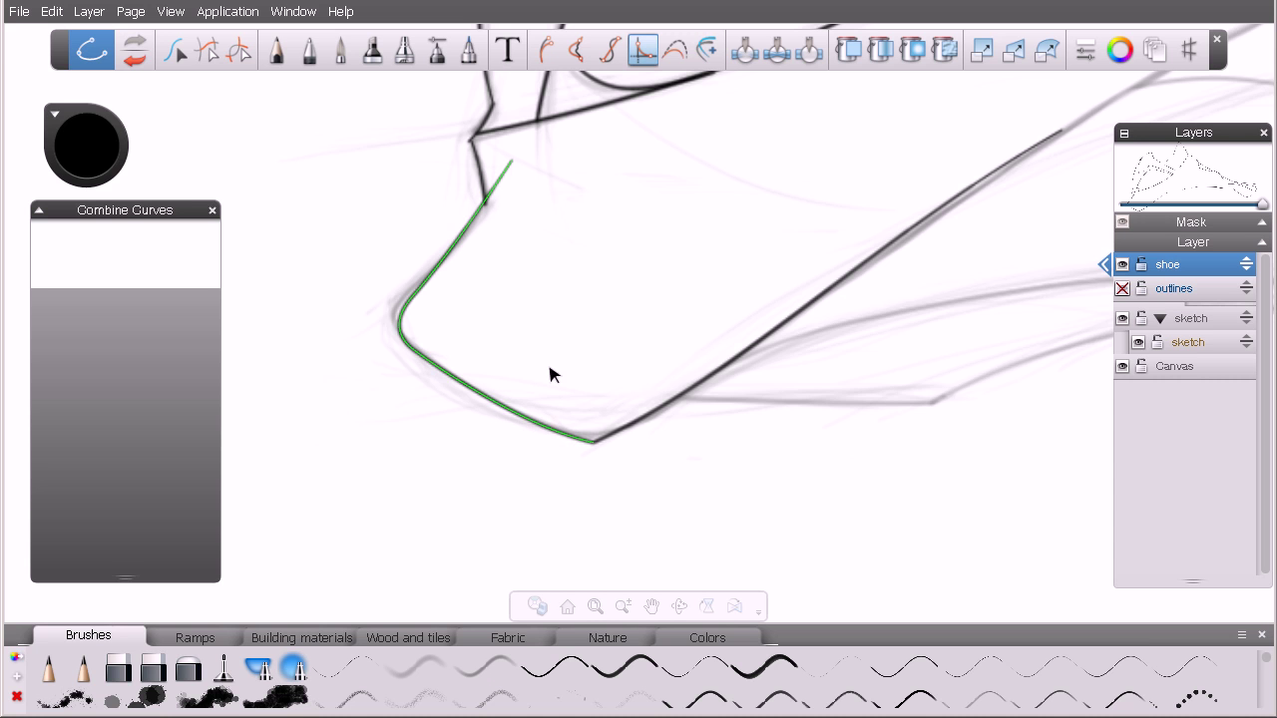
- Check the merged curve and the long diagonal by selection, and join them with a rounded transition using Combine Curves
left_click(175, 50)
left_click(505, 382)
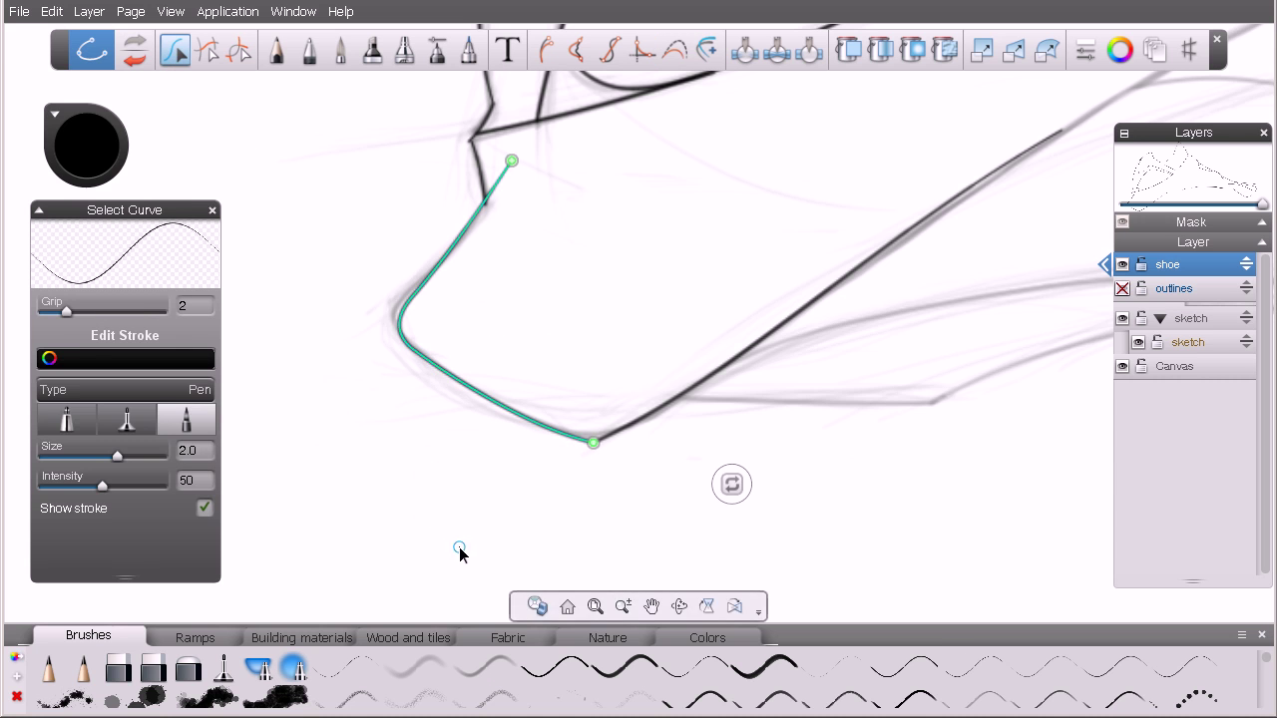
left_click(715, 365)
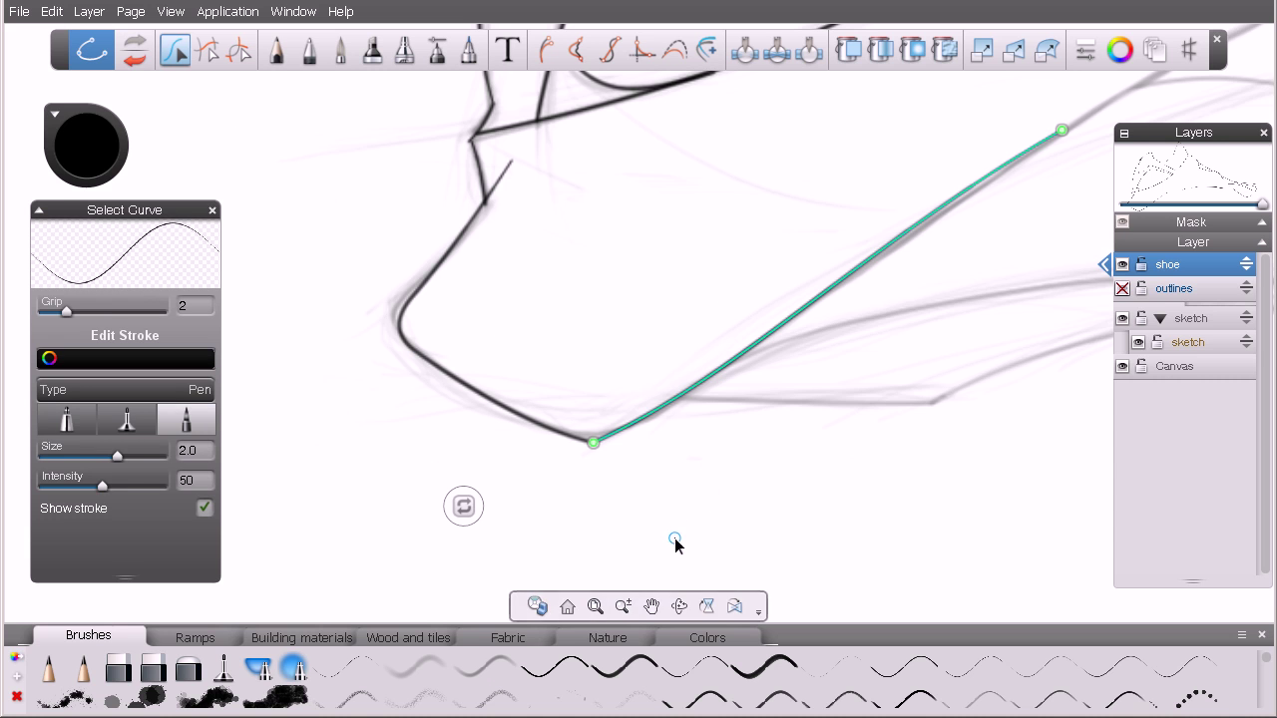
left_click(642, 50)
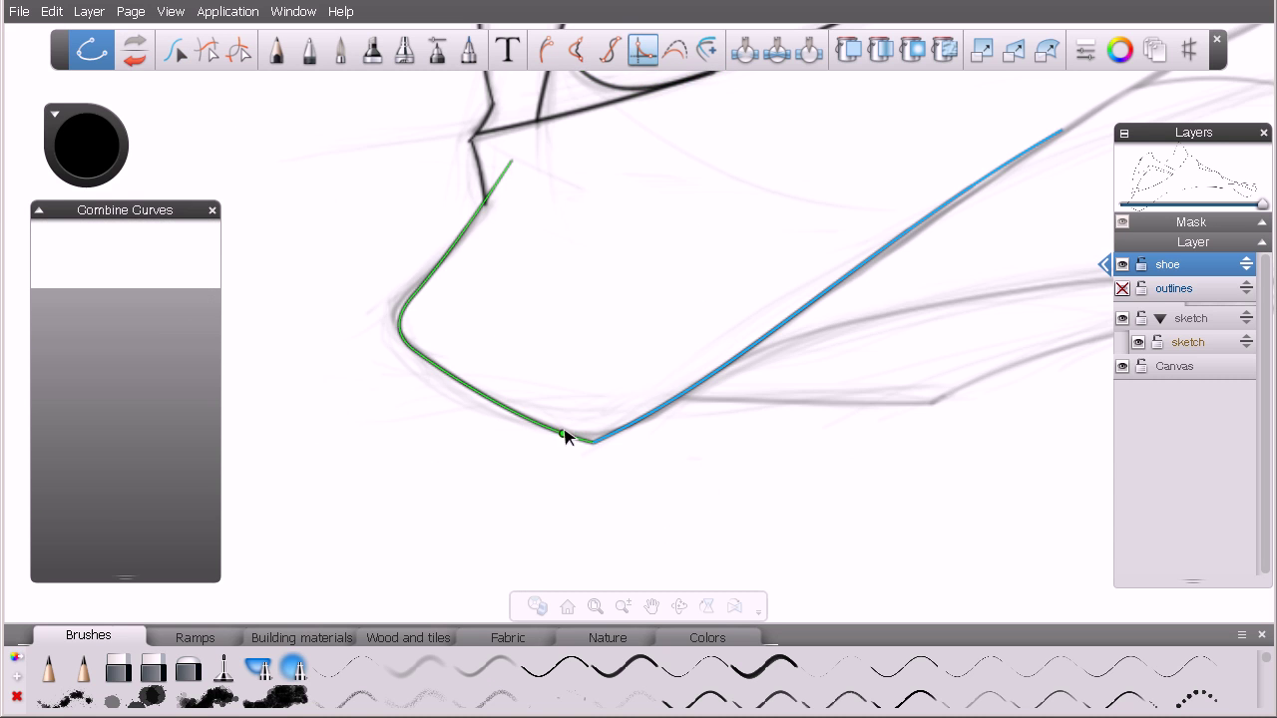
left_click_drag(548, 428, 661, 419)
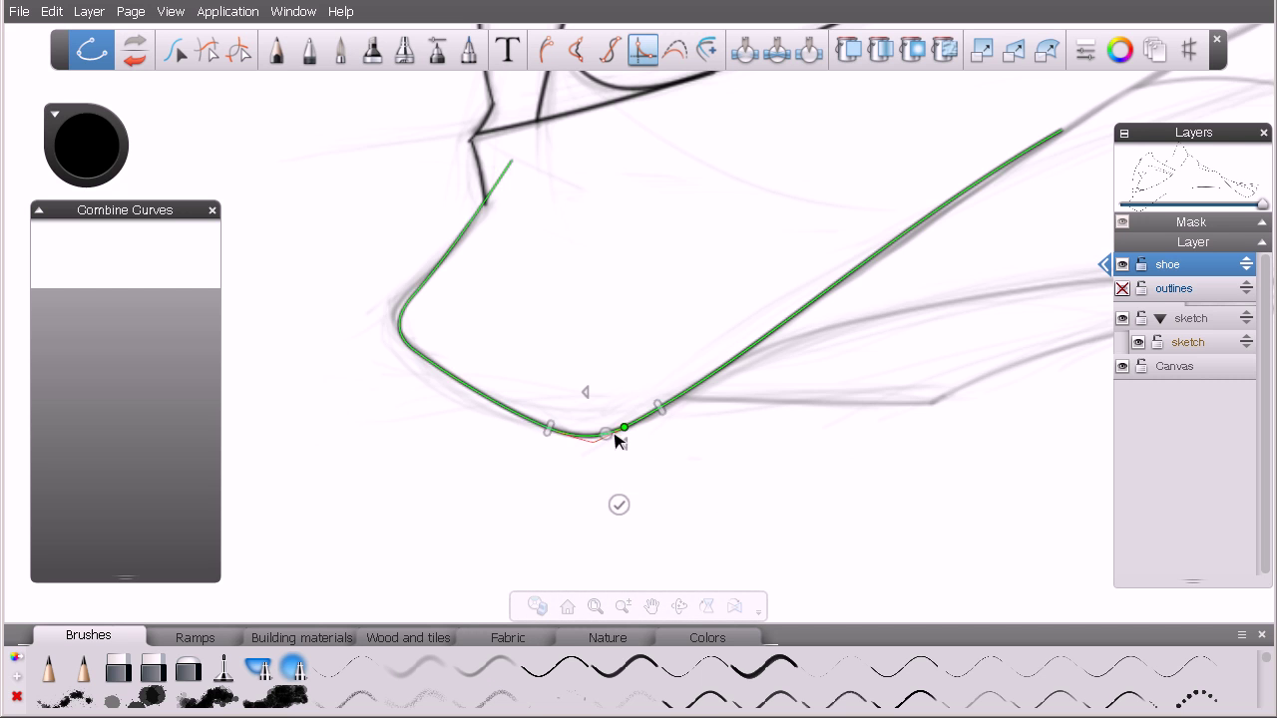
left_click(618, 507)
- Delete the short tail protruding past the existing vertical outline at the upper end of the combined curve
key("space")
left_click(240, 50)
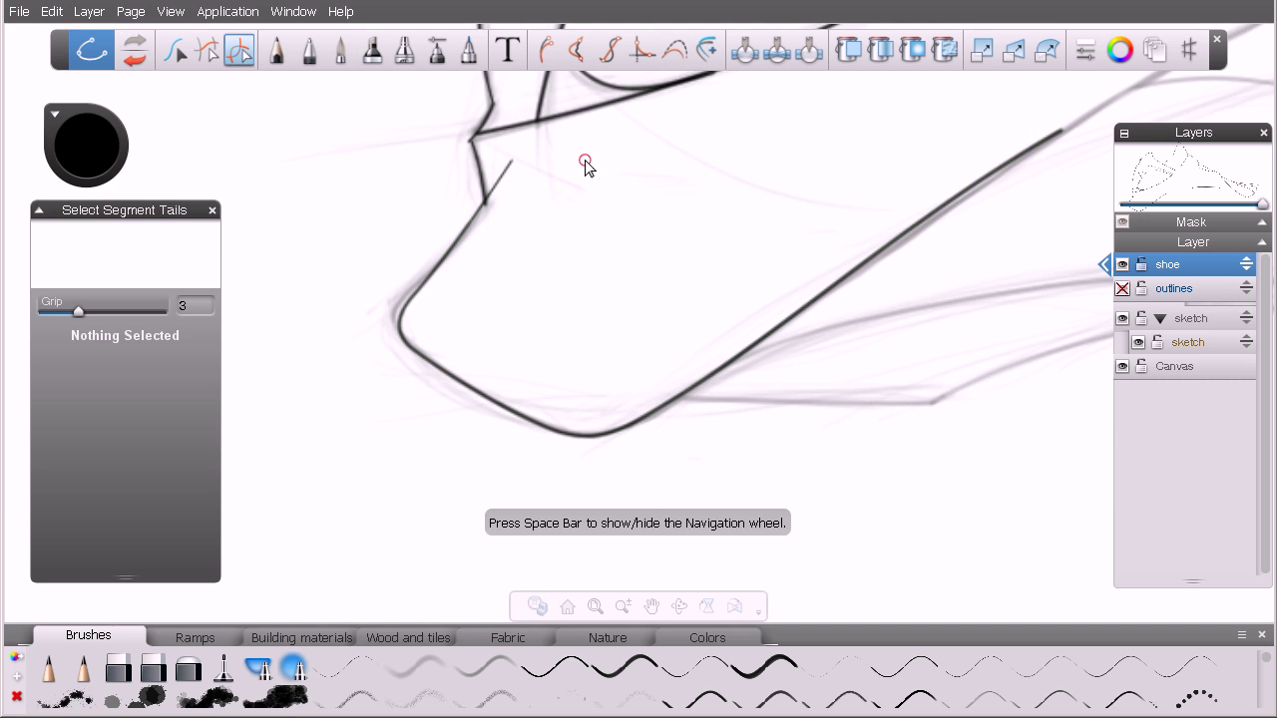
left_click(208, 50)
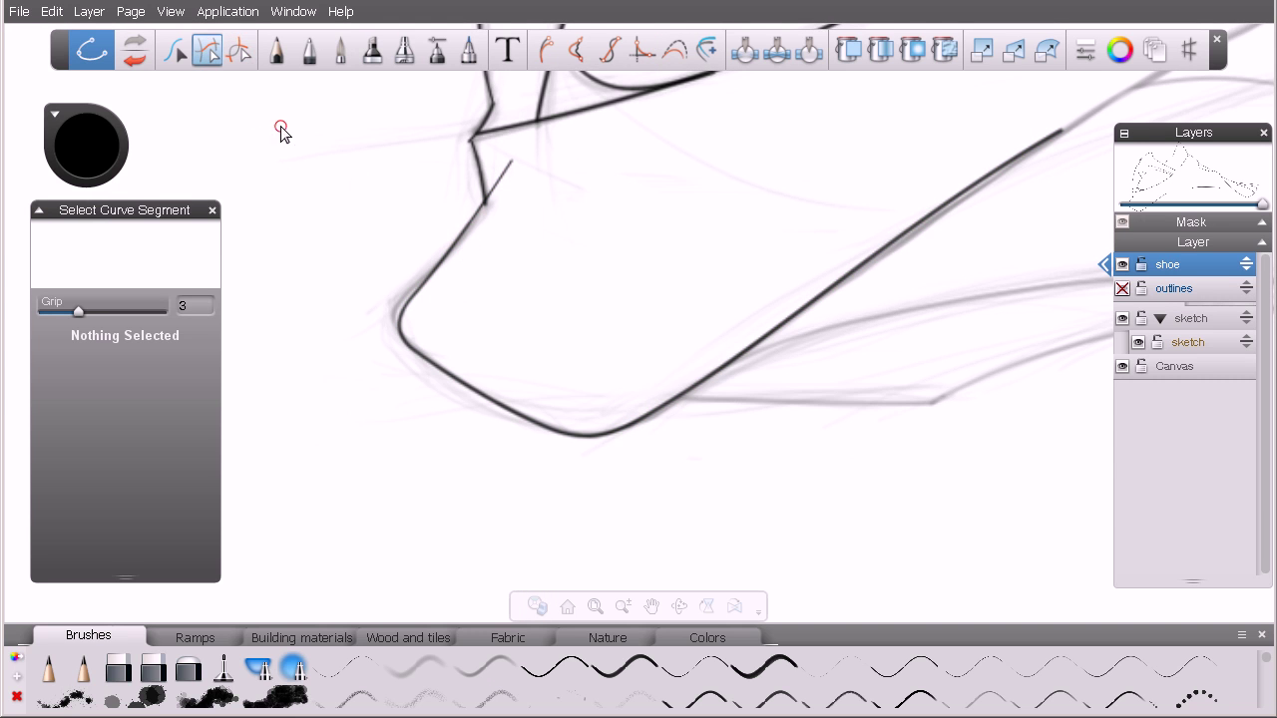
left_click(508, 170)
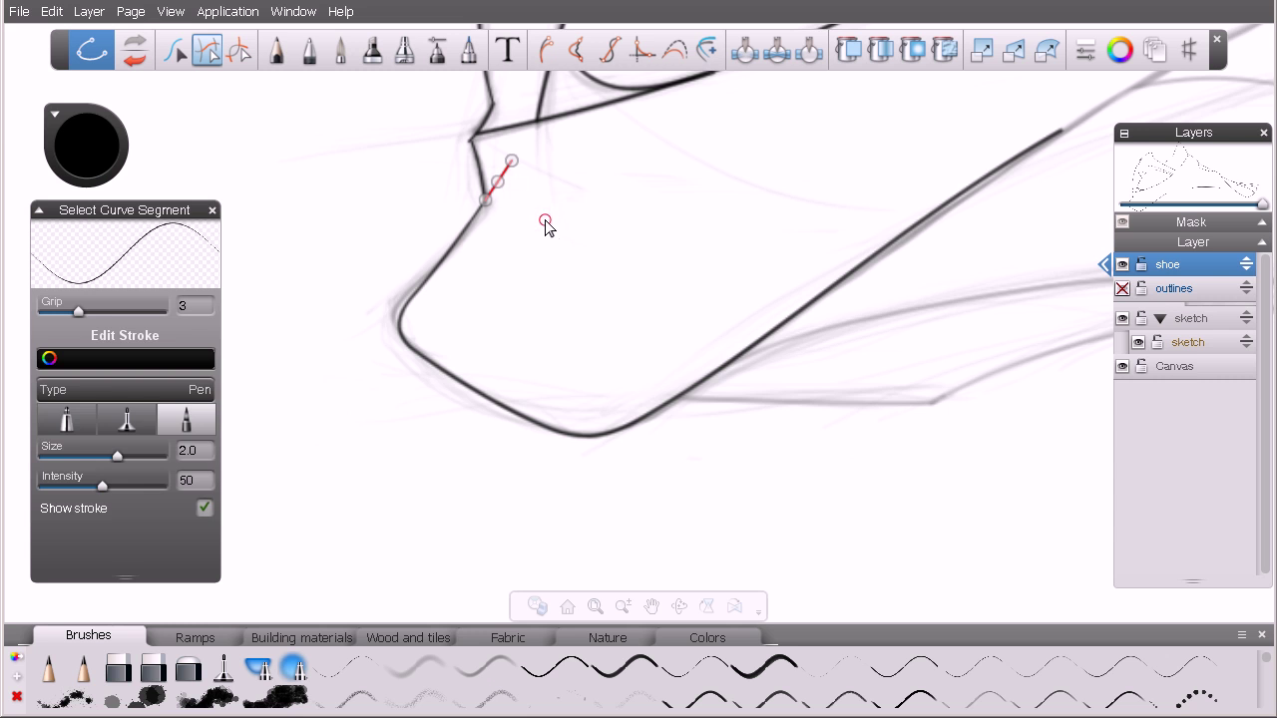
left_click(546, 227)
- Examine the complete combined curve at the shoe's lower-left end with Select Curve in a zoomed-out view
left_click(175, 50)
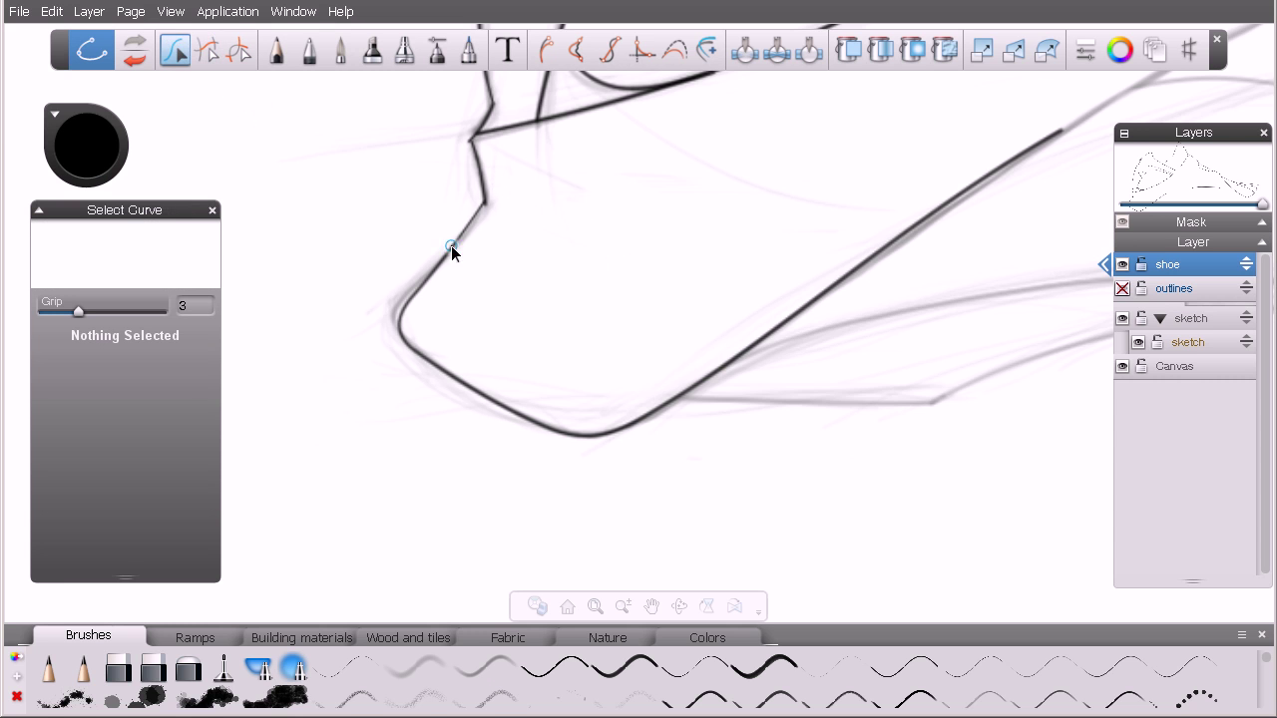
key("space")
scroll(755, 270, "down", 3)
left_click_drag(710, 326, 545, 362)
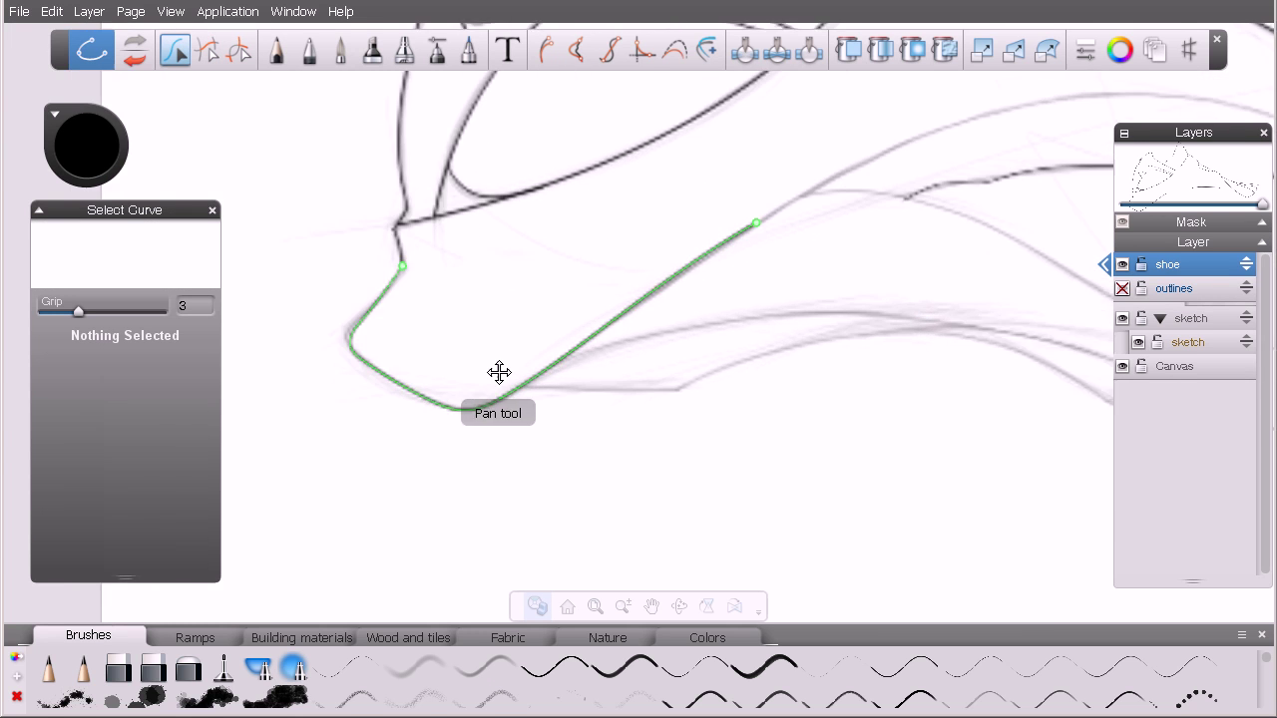
- Delete the existing inked curve running across the sketched panel in the middle of the shoe's side
left_click_drag(445, 348, 454, 380)
left_click_drag(698, 361, 500, 437)
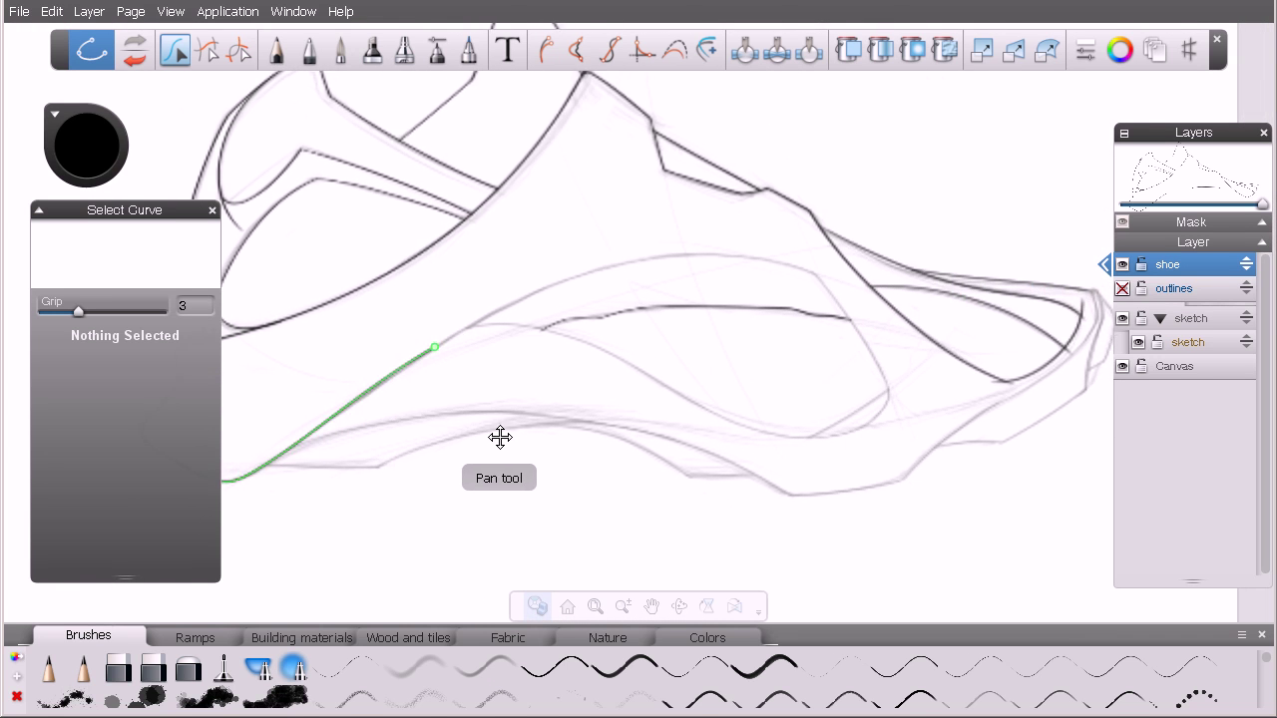
left_click(774, 301)
left_click(616, 449)
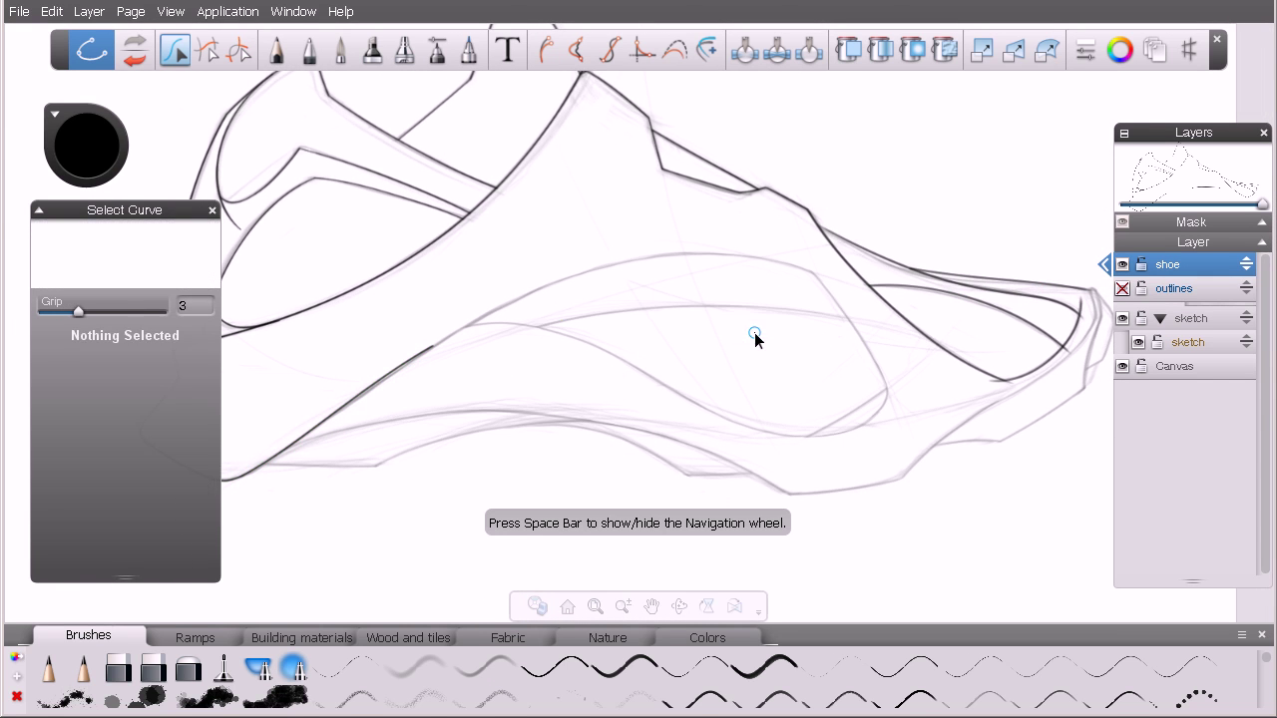
- Draw a nearly straight pen curve across the shoe's side panel, just below the sketched middle arc and extending past both sides
left_click_drag(668, 339, 712, 336)
key("space")
left_click_drag(641, 299, 727, 333)
left_click_drag(801, 380, 679, 326)
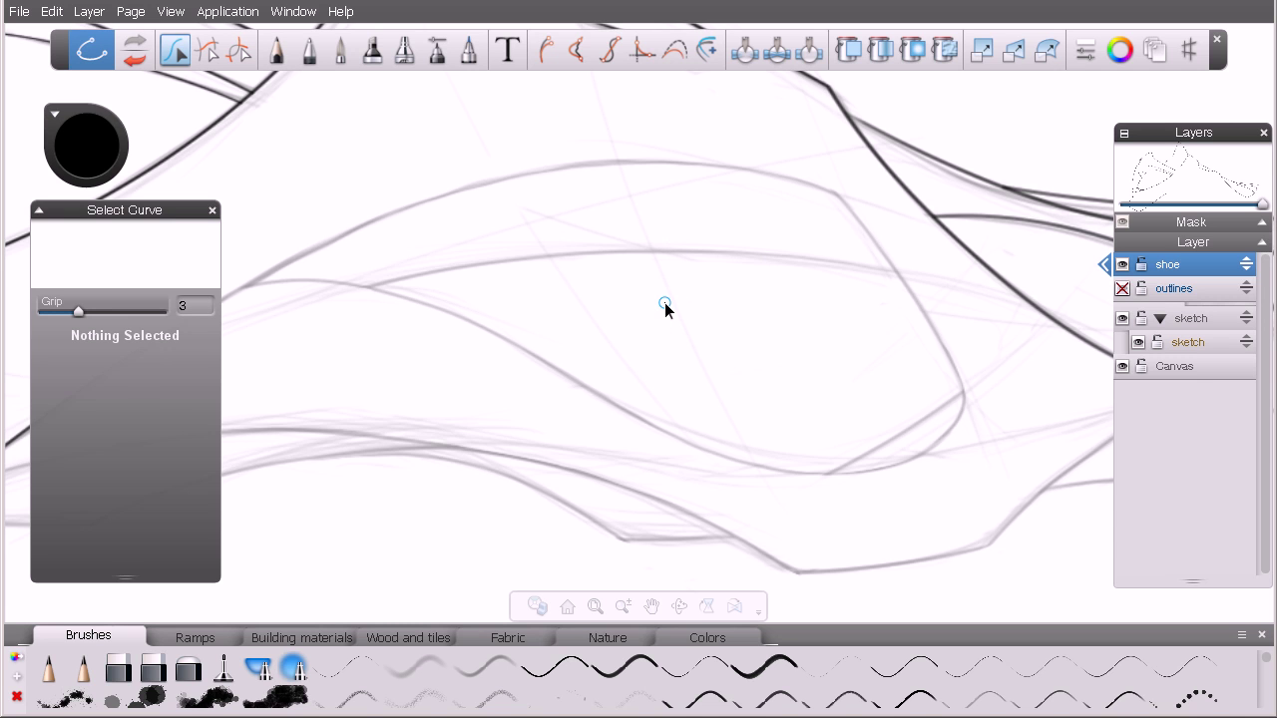
left_click(308, 51)
mouse_move(301, 305)
left_mouse_down()
mouse_move(686, 268)
mouse_move(995, 292)
left_mouse_up()
key("ctrl+z")
mouse_move(308, 298)
left_mouse_down()
mouse_move(739, 285)
mouse_move(981, 293)
left_mouse_up()
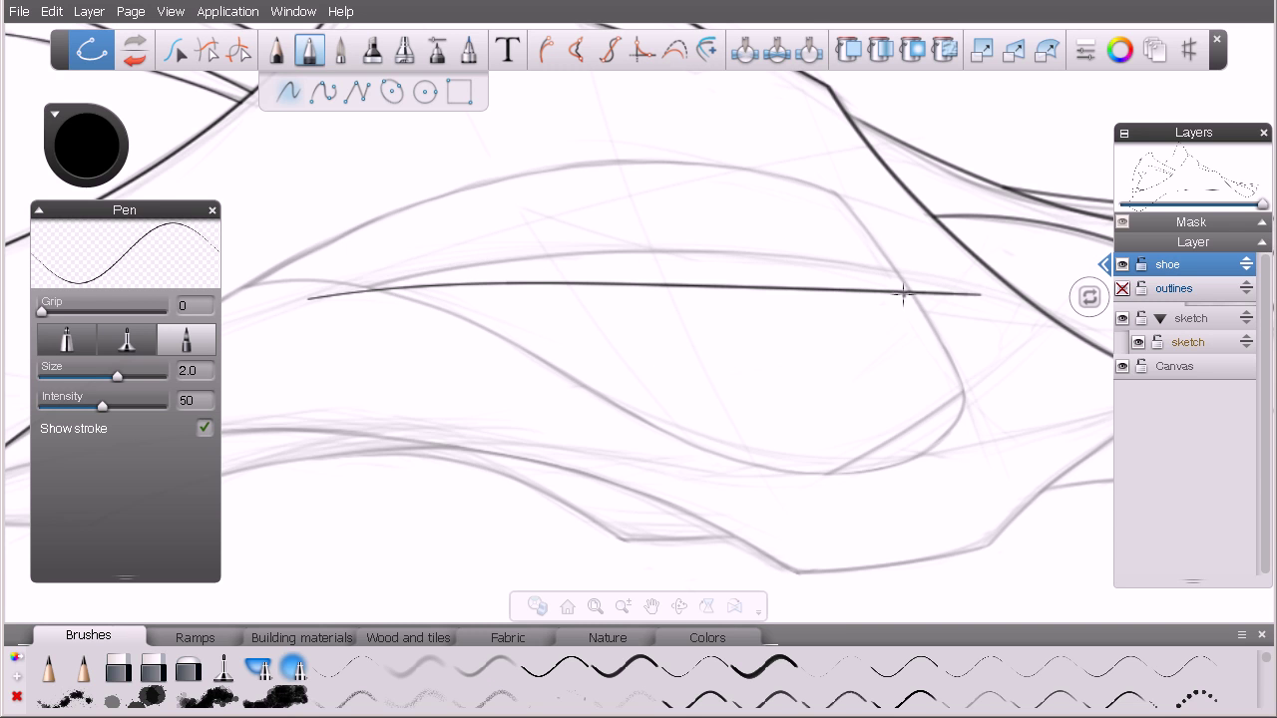
- Try to reshape the new pen curve onto the sketched middle arc with Restroke Curve, undoing each attempt
left_click(676, 49)
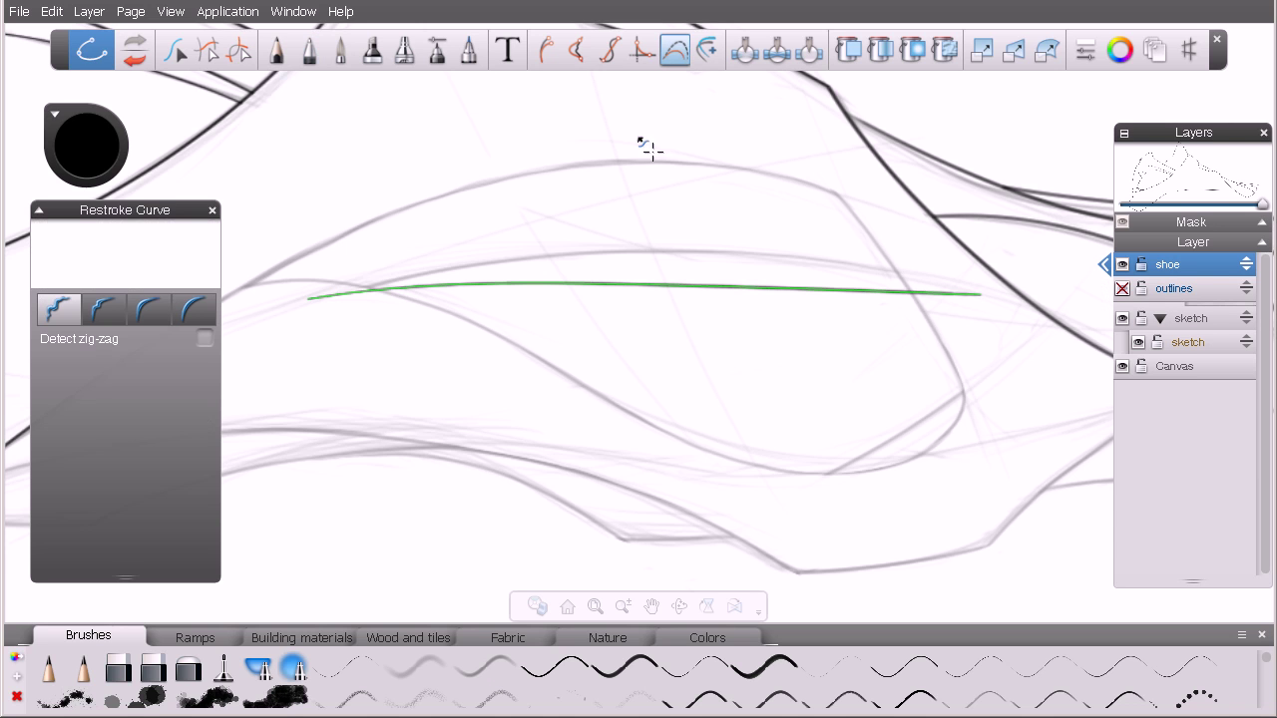
left_click(376, 289)
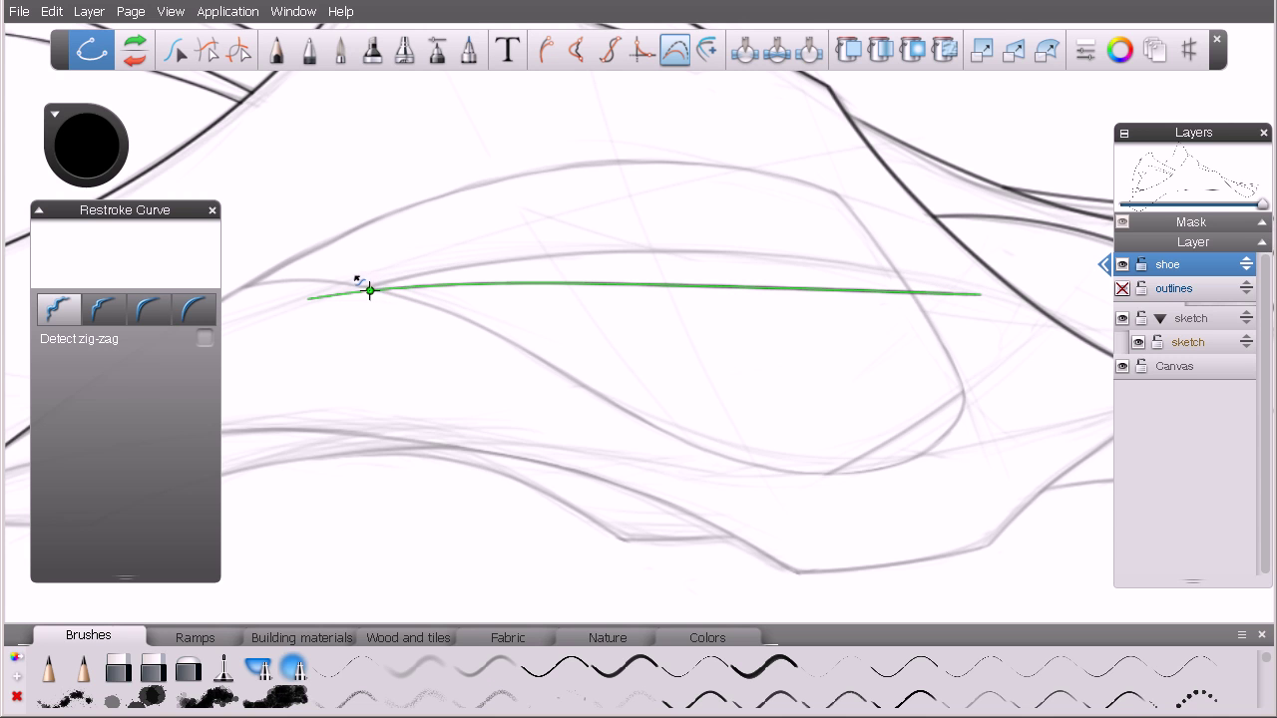
mouse_move(362, 292)
left_mouse_down()
mouse_move(512, 243)
mouse_move(597, 235)
mouse_move(784, 253)
mouse_move(923, 292)
left_mouse_up()
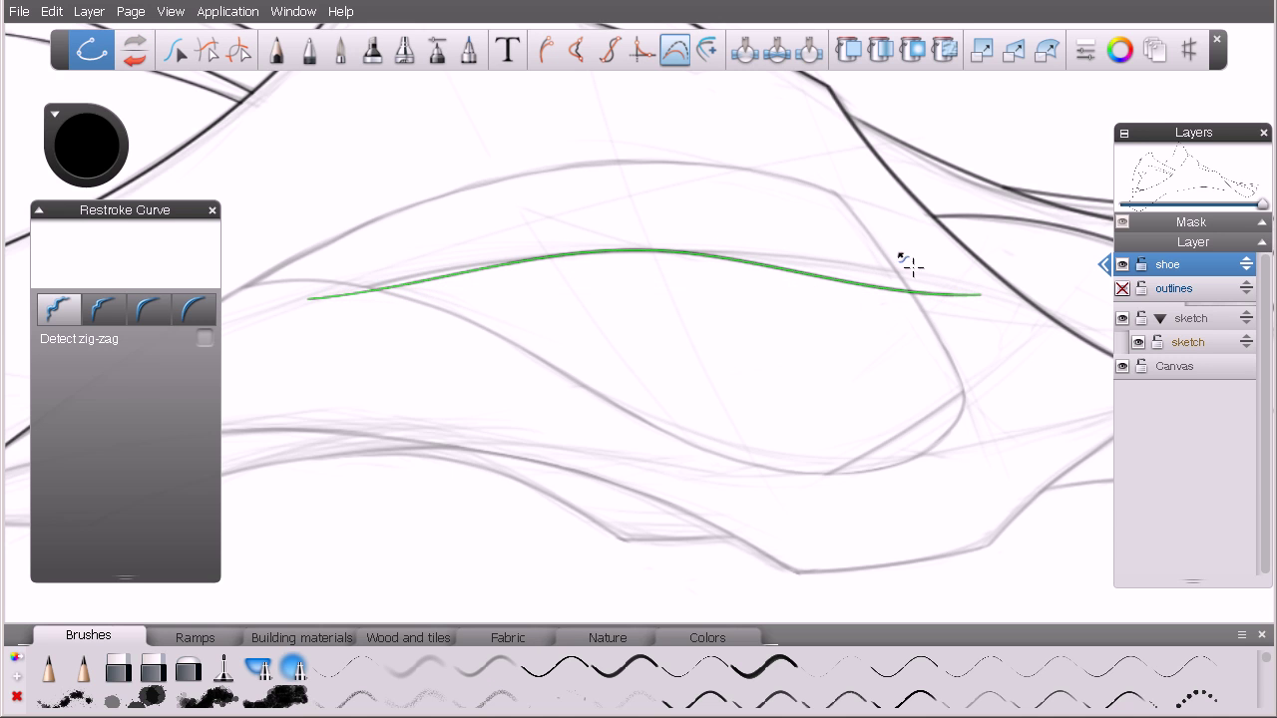
mouse_move(918, 283)
left_mouse_down()
mouse_move(850, 278)
mouse_move(857, 294)
mouse_move(641, 287)
left_mouse_up()
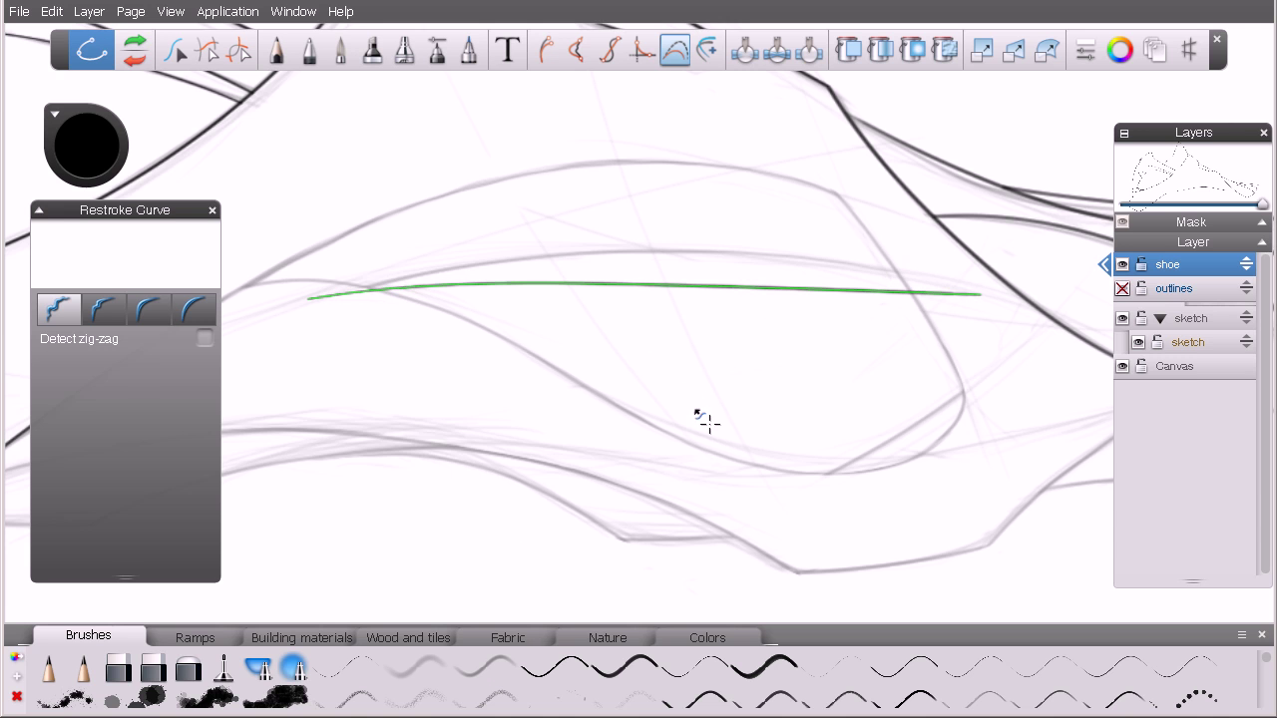
mouse_move(361, 290)
left_mouse_down()
mouse_move(433, 270)
mouse_move(687, 251)
mouse_move(877, 269)
left_mouse_up()
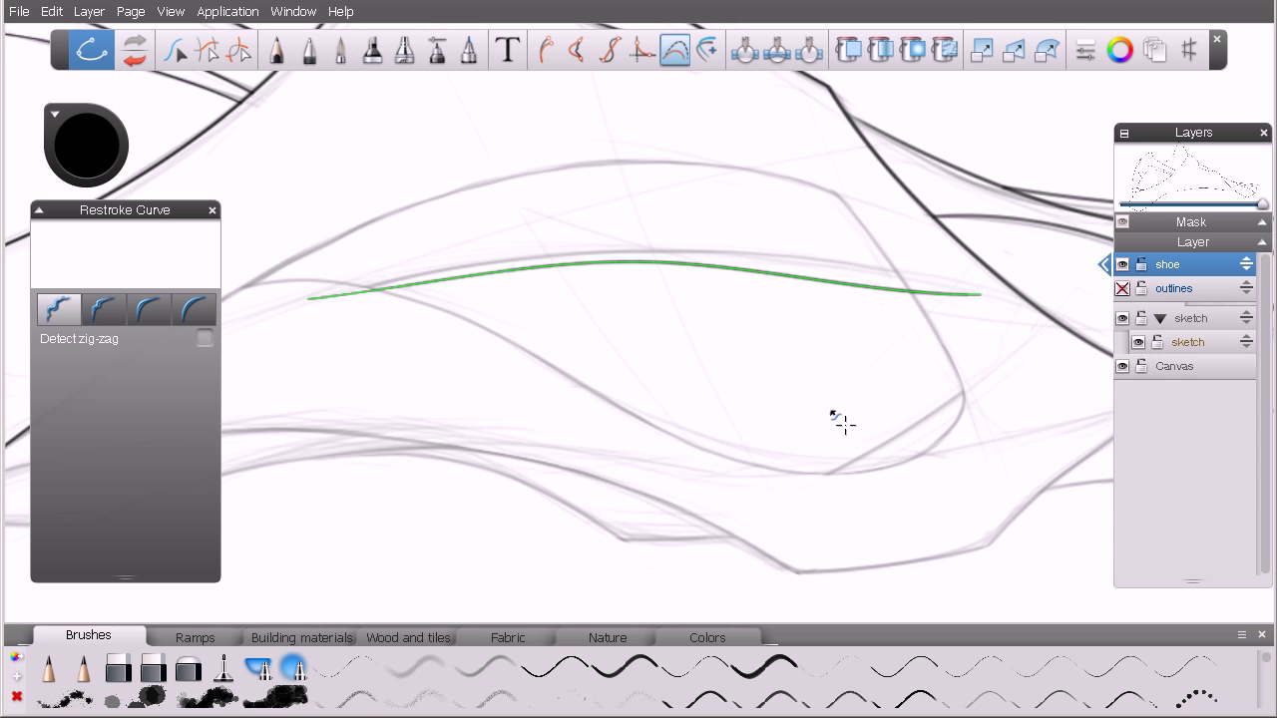
key("ctrl+z")
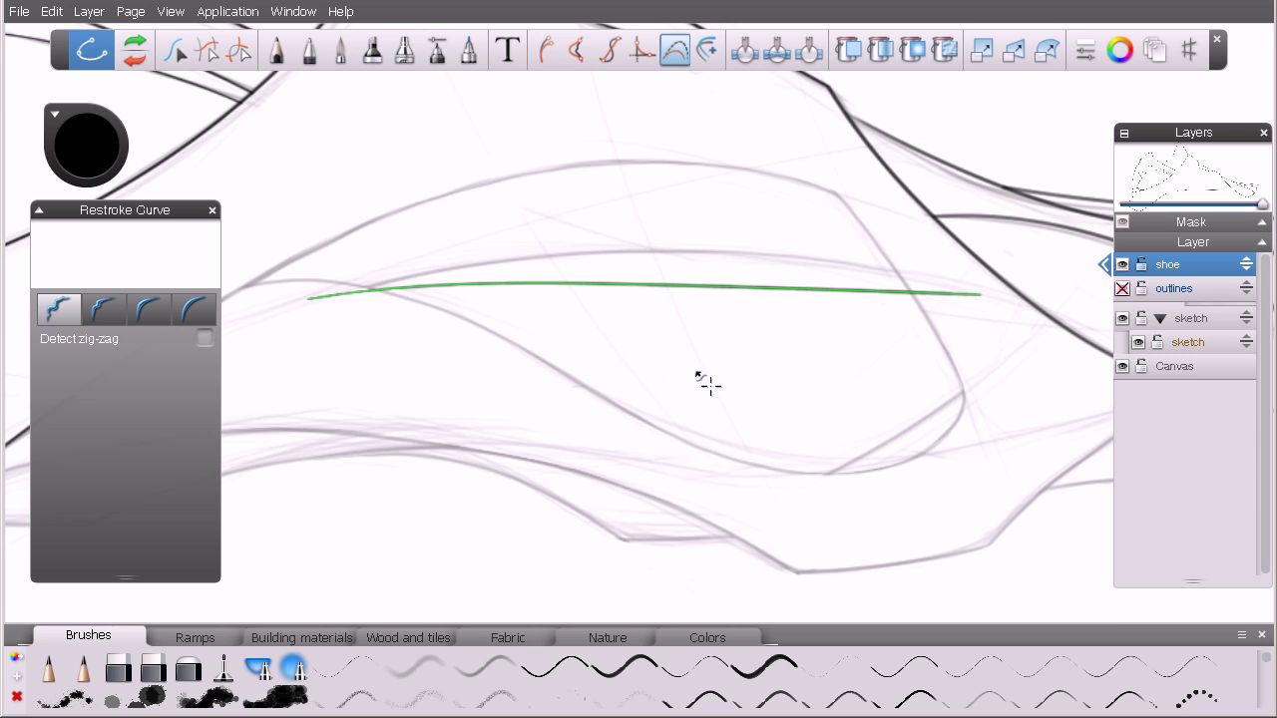
- Raise the toe-side endpoint of the new pen curve slightly with Select Curve to follow the sketched middle arc
left_click(215, 79)
left_click(175, 49)
left_click(939, 289)
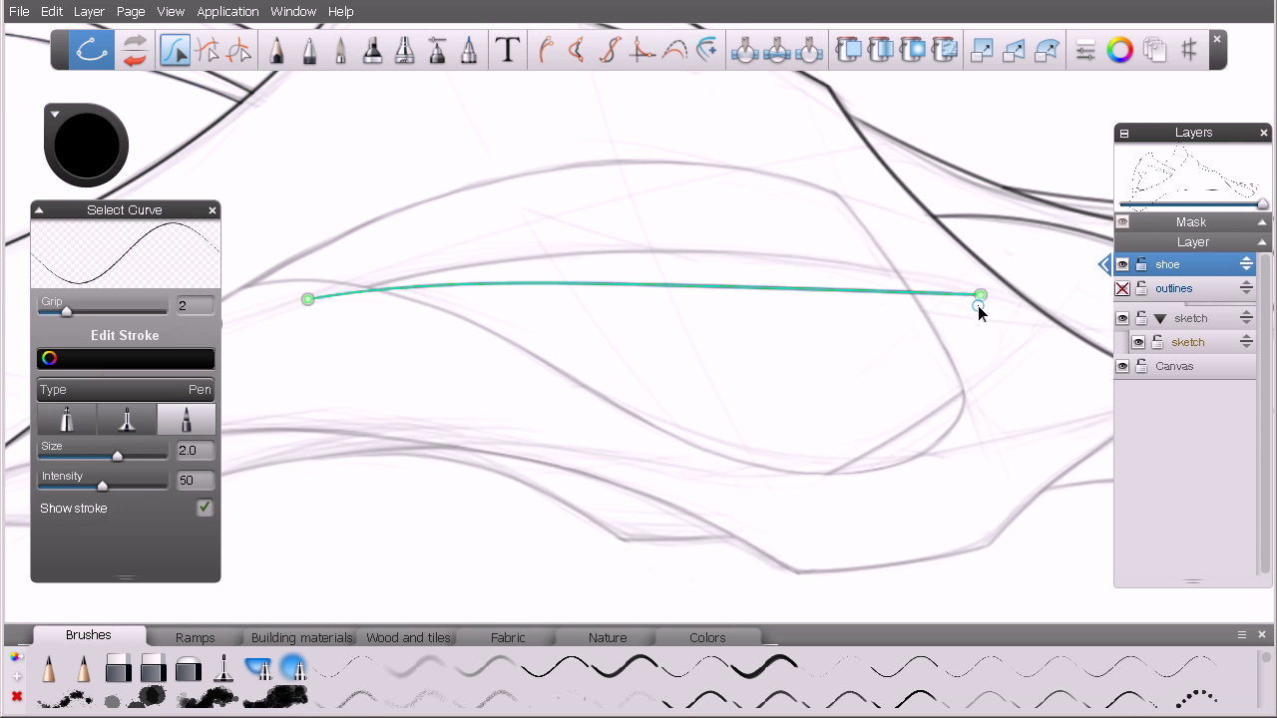
left_click_drag(982, 295, 975, 271)
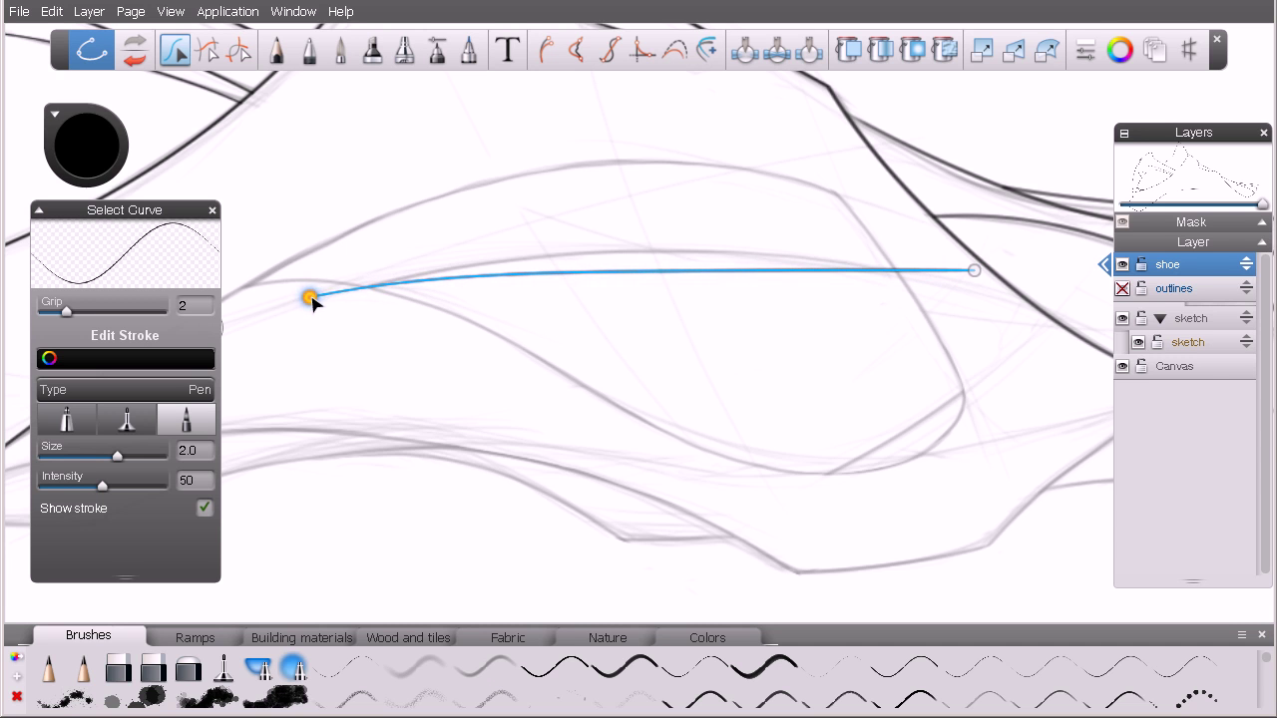
- Restroke the curve in repeated passes along the sketched middle arc until it matches the arc's bend
left_click(674, 51)
mouse_move(397, 282)
left_mouse_down()
mouse_move(501, 251)
mouse_move(621, 239)
mouse_move(853, 250)
mouse_move(888, 263)
left_mouse_up()
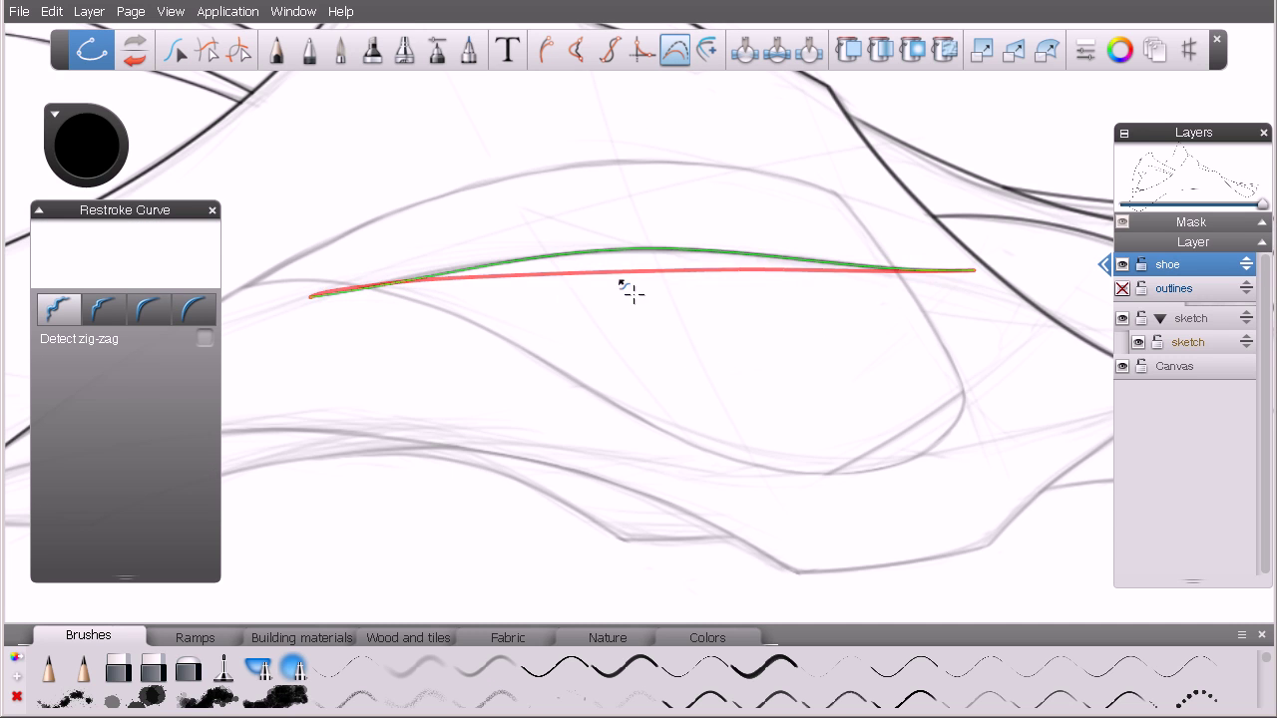
mouse_move(379, 280)
left_mouse_down()
mouse_move(677, 253)
mouse_move(916, 266)
mouse_move(919, 299)
mouse_move(916, 287)
mouse_move(929, 283)
mouse_move(915, 270)
mouse_move(675, 258)
mouse_move(393, 284)
left_mouse_up()
mouse_move(906, 271)
left_mouse_down()
mouse_move(596, 252)
mouse_move(416, 279)
mouse_move(321, 299)
left_mouse_up()
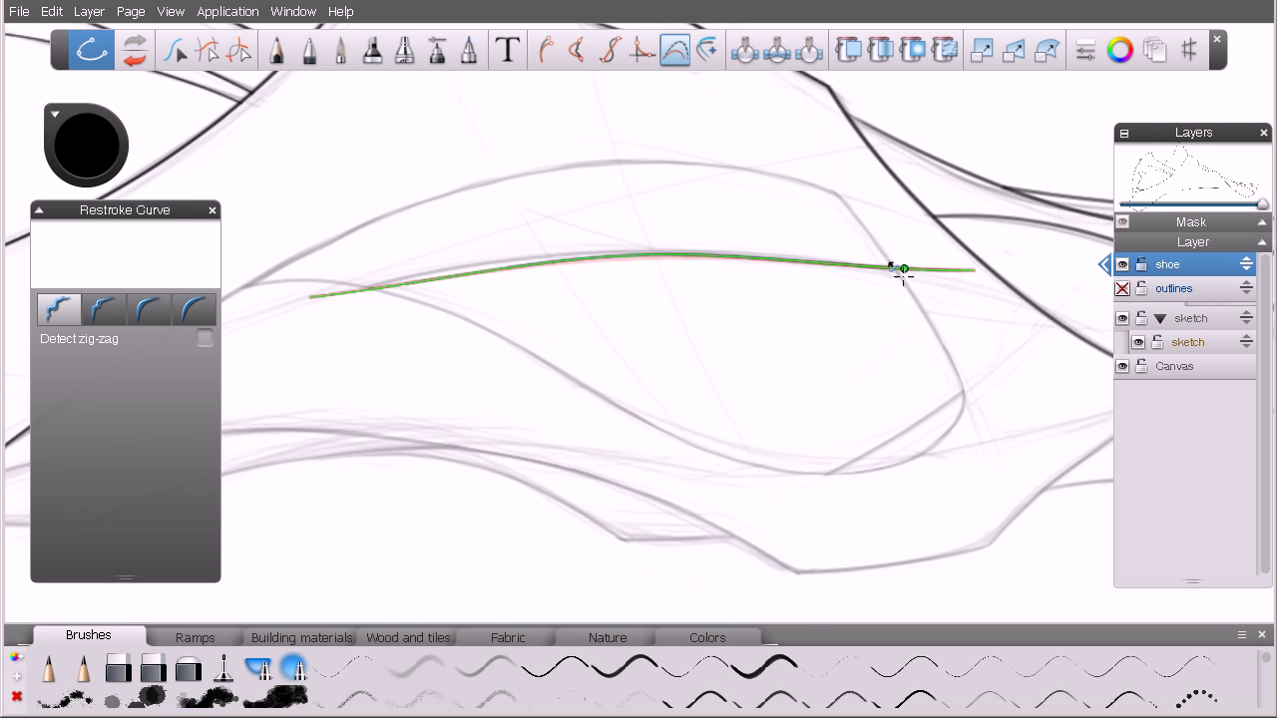
mouse_move(900, 268)
left_mouse_down()
mouse_move(804, 256)
mouse_move(467, 261)
mouse_move(265, 308)
left_mouse_up()
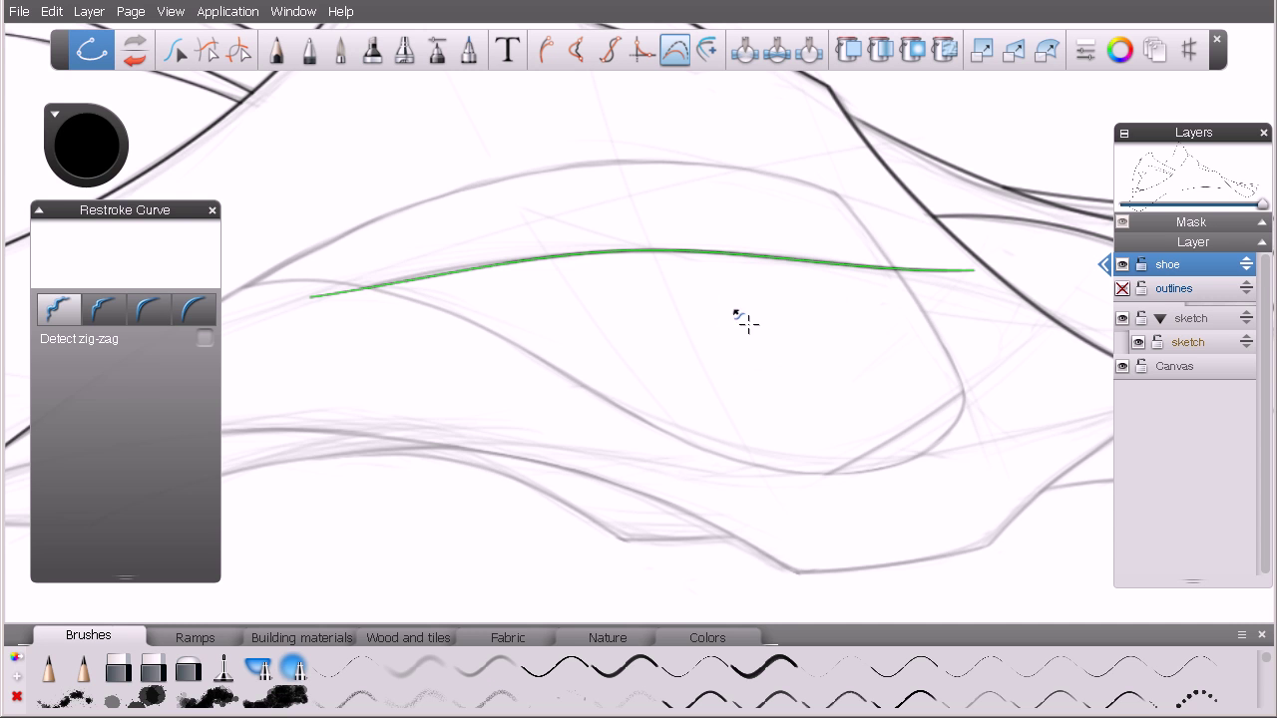
- Create five evenly offset copies of the arc below the original with Duplicate Curve, each made from the previous copy
key("space")
left_click_drag(721, 299, 627, 387)
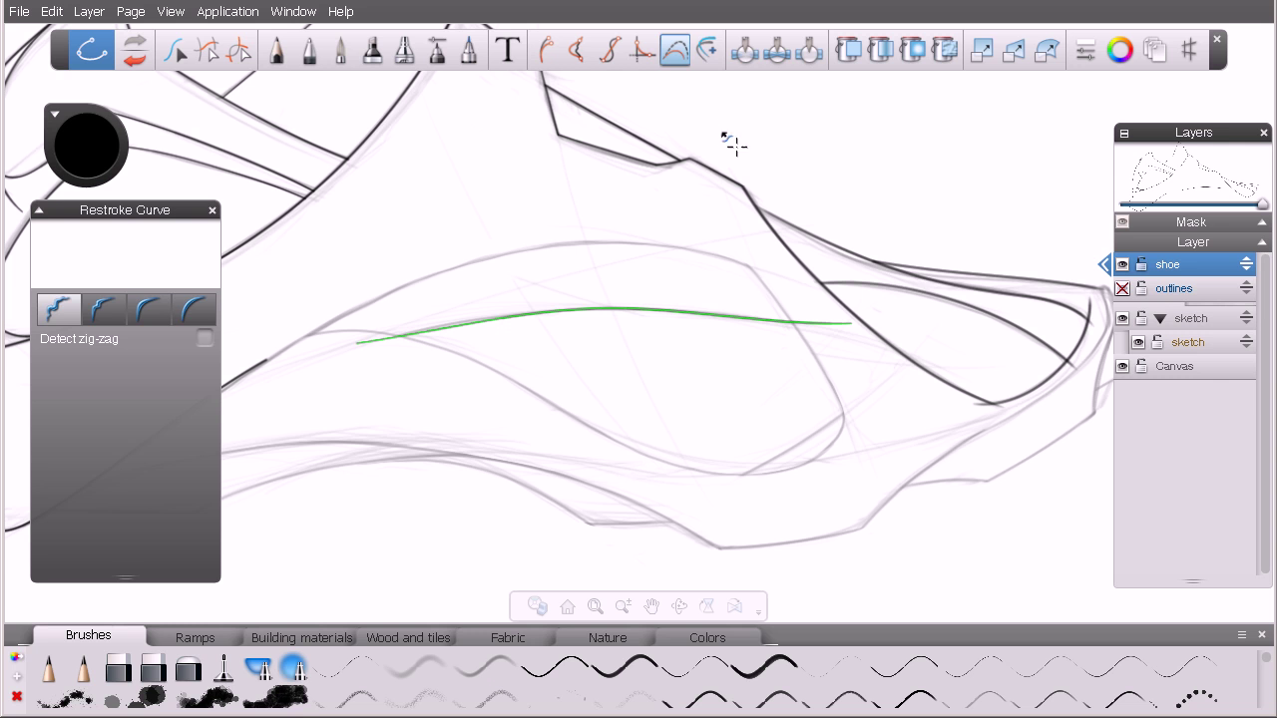
left_click(709, 47)
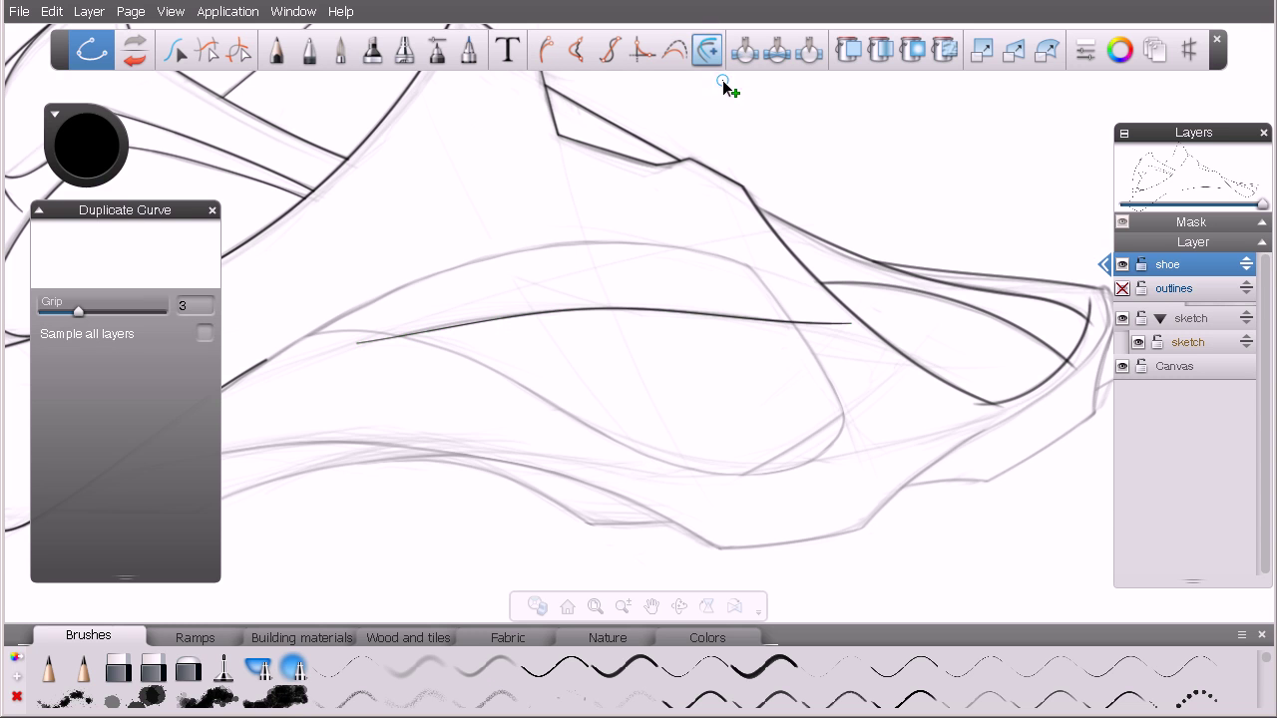
left_click(641, 310)
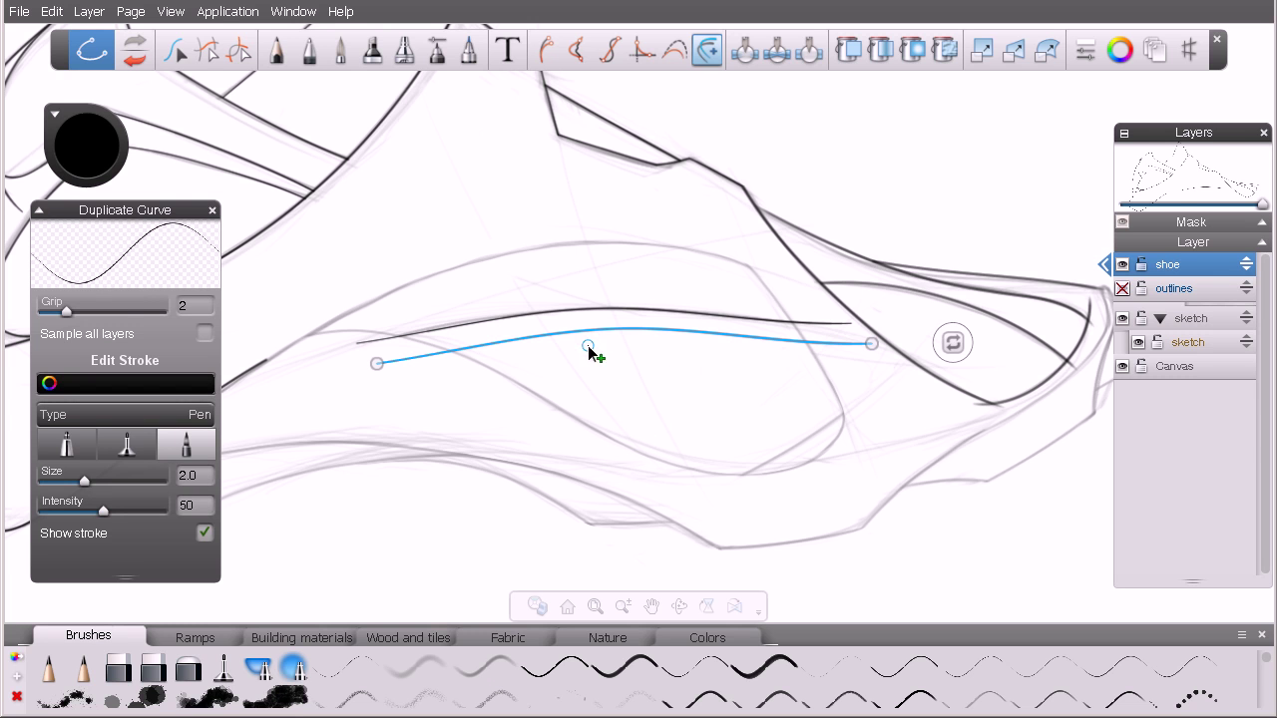
left_click(625, 329)
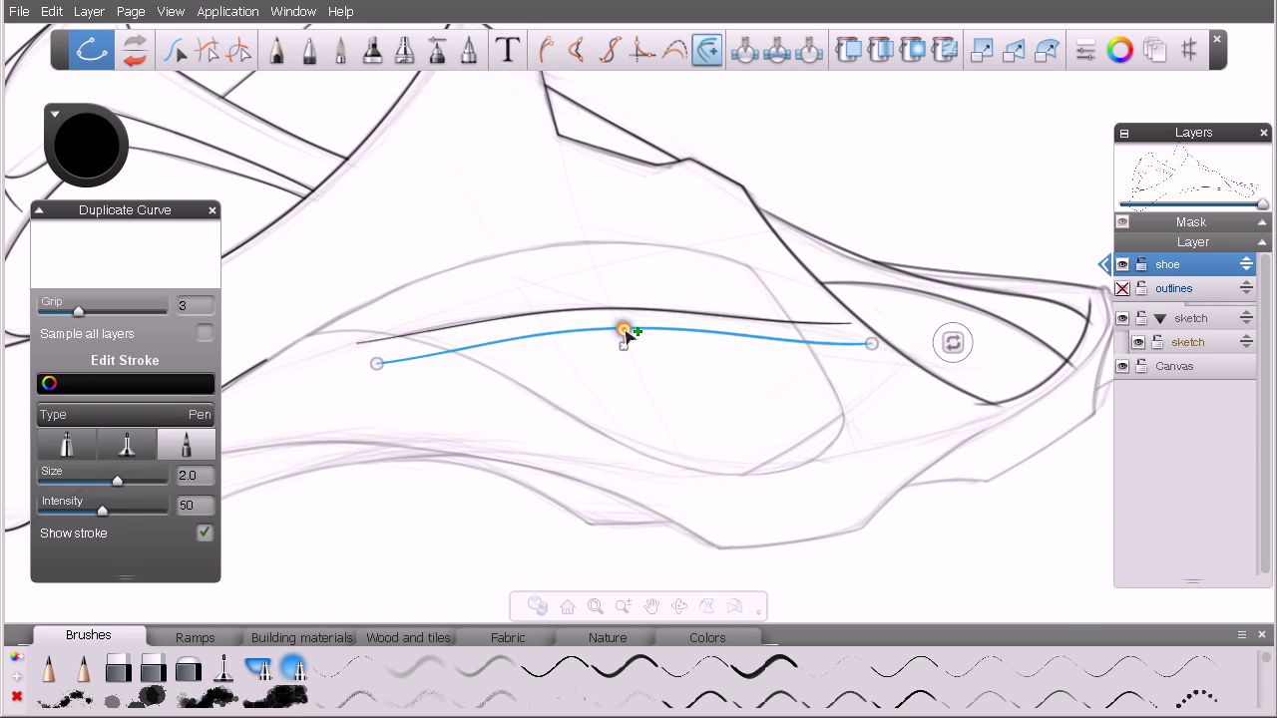
left_click(674, 358)
left_click(684, 339)
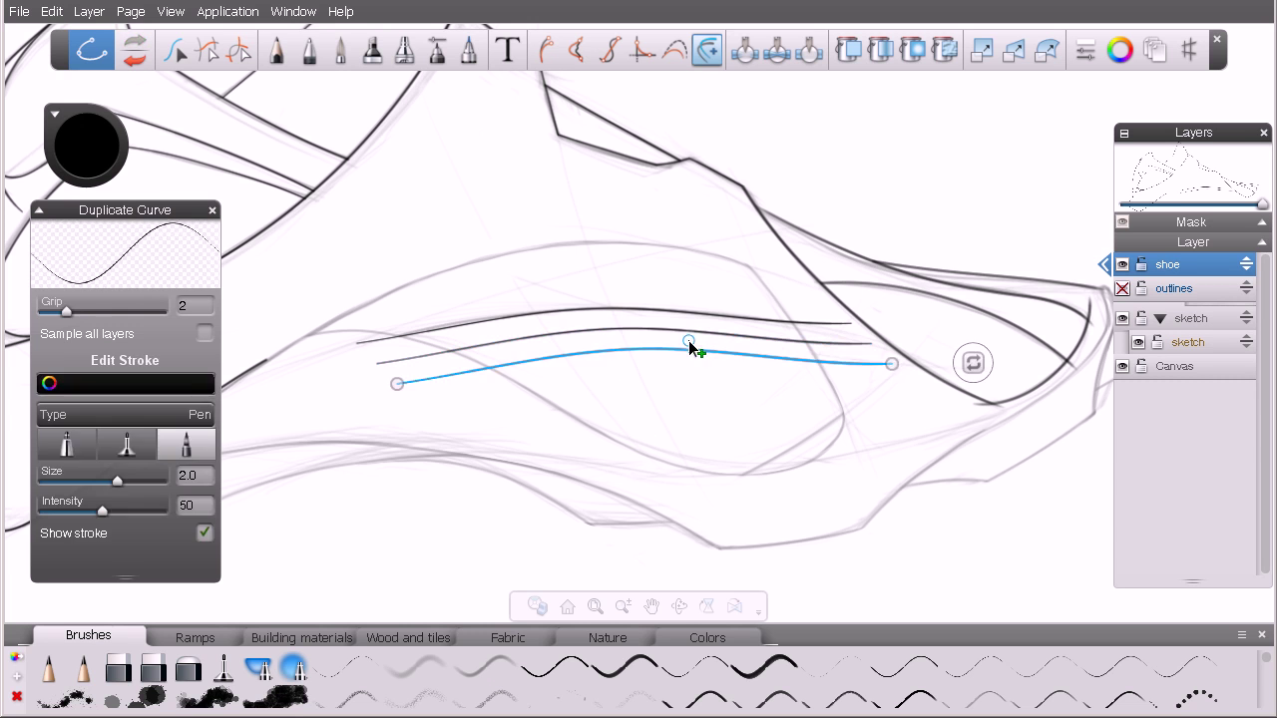
left_click(696, 366)
left_click(708, 360)
left_click(731, 383)
left_click(728, 374)
left_click(730, 405)
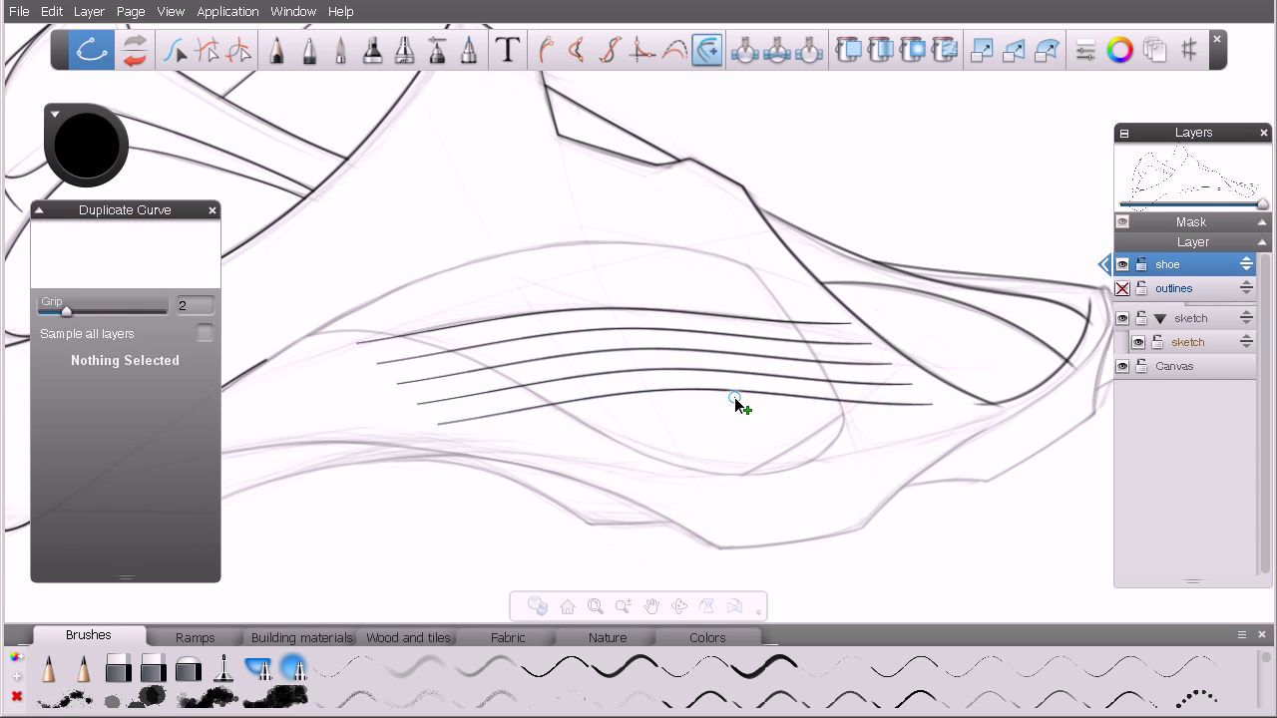
left_click(737, 399)
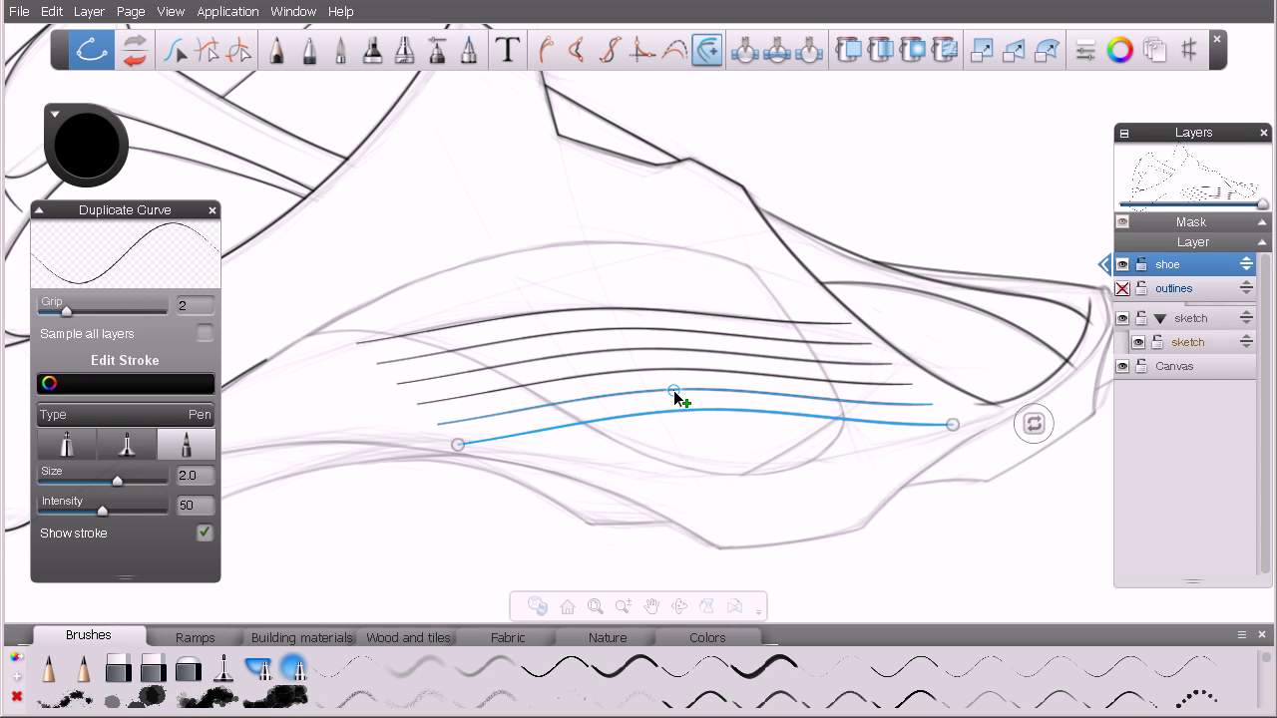
- Select the uppermost of the parallel arcs with Select Curve and paste a copy of it in place
left_click(174, 50)
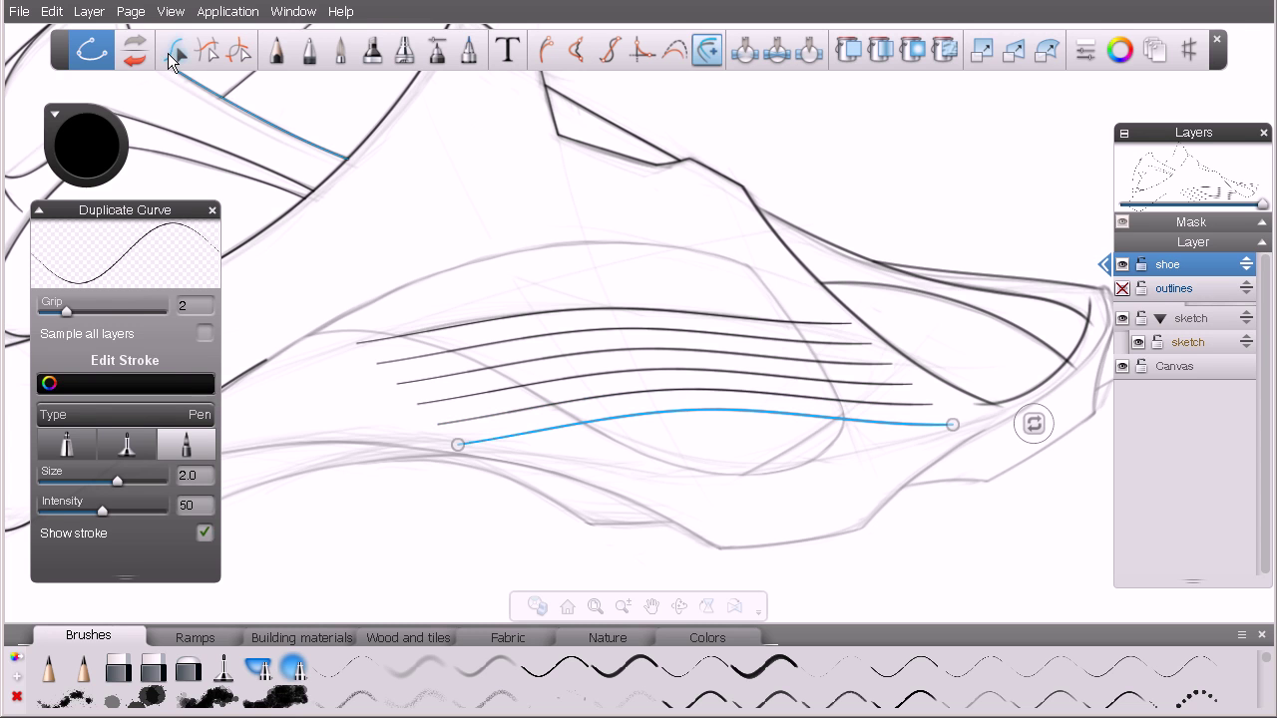
left_click(589, 400)
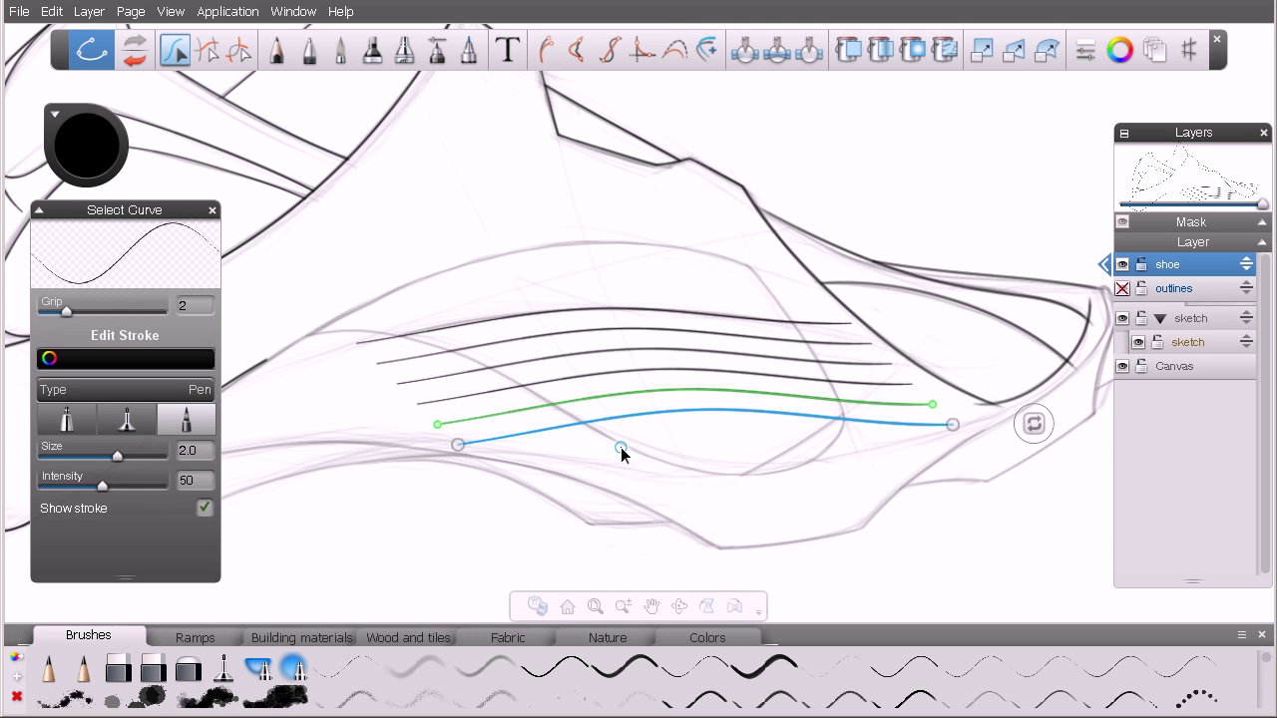
left_click(676, 445)
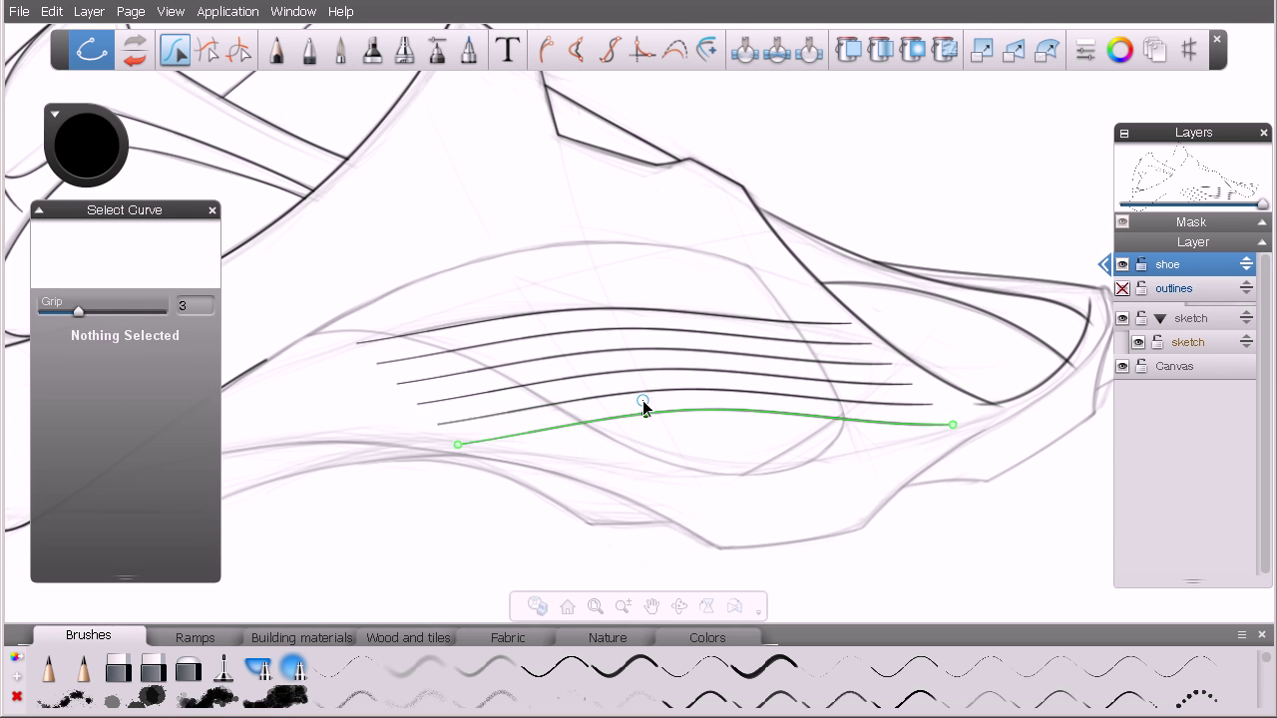
left_click(623, 317)
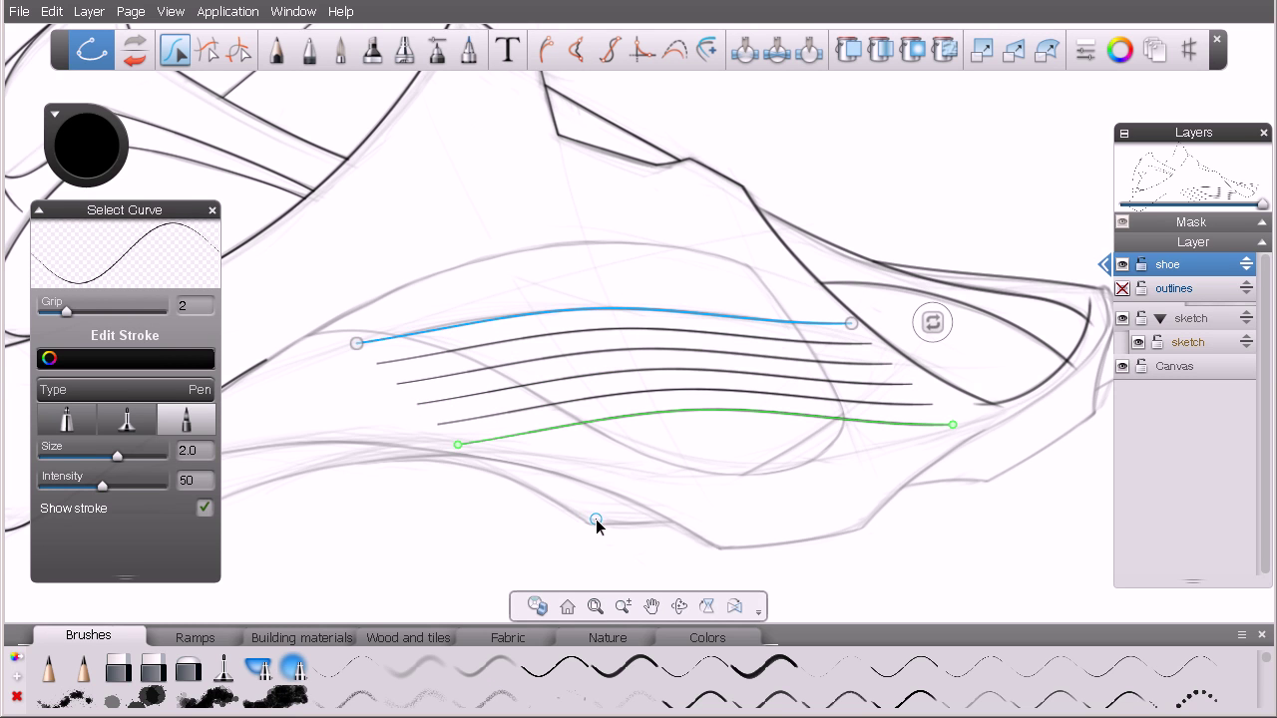
left_click(52, 11)
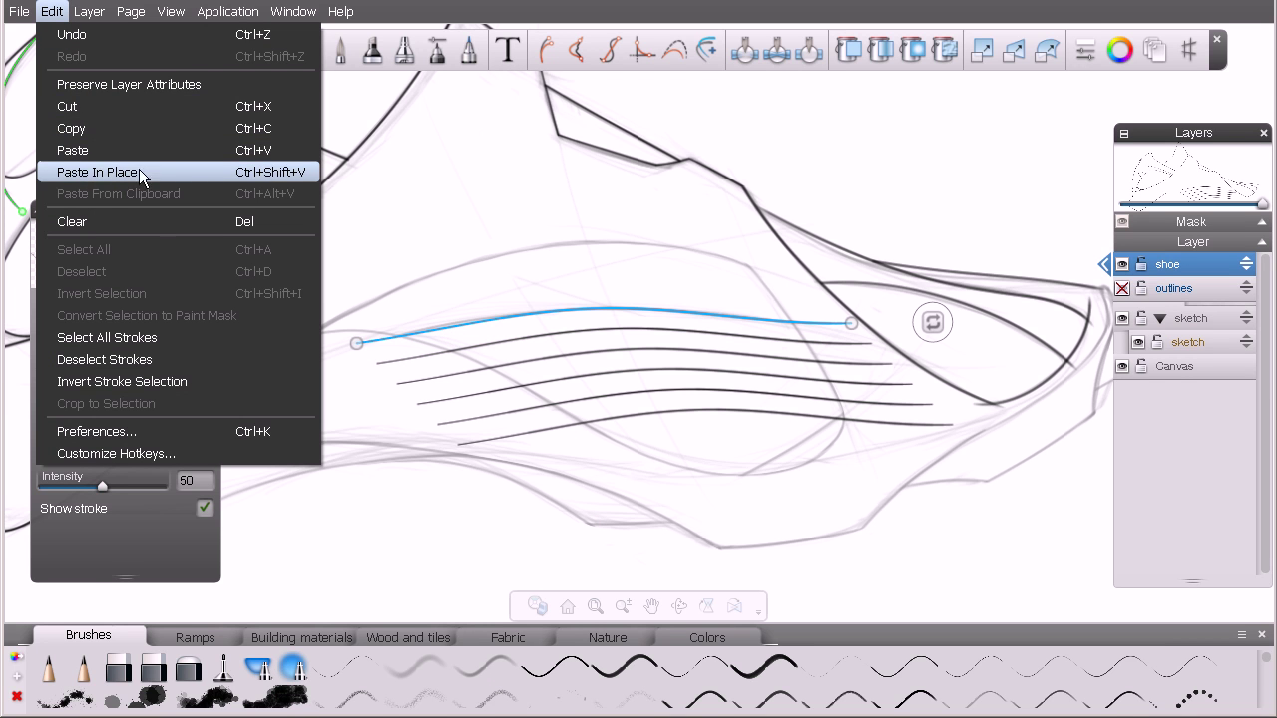
left_click(267, 177)
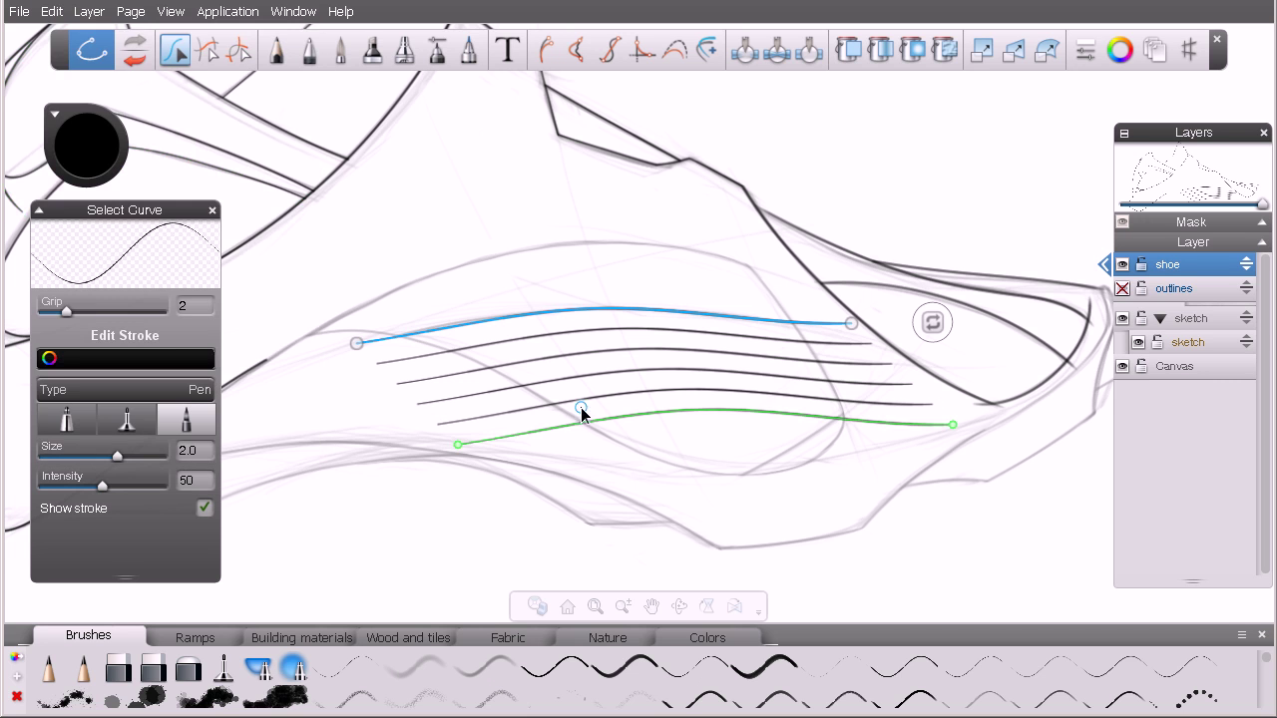
- Move both endpoints of the pasted arc up toward the sketched upper arc and delete that copy
left_click_drag(356, 343, 369, 285)
left_click_drag(849, 324, 843, 260)
left_click(361, 344)
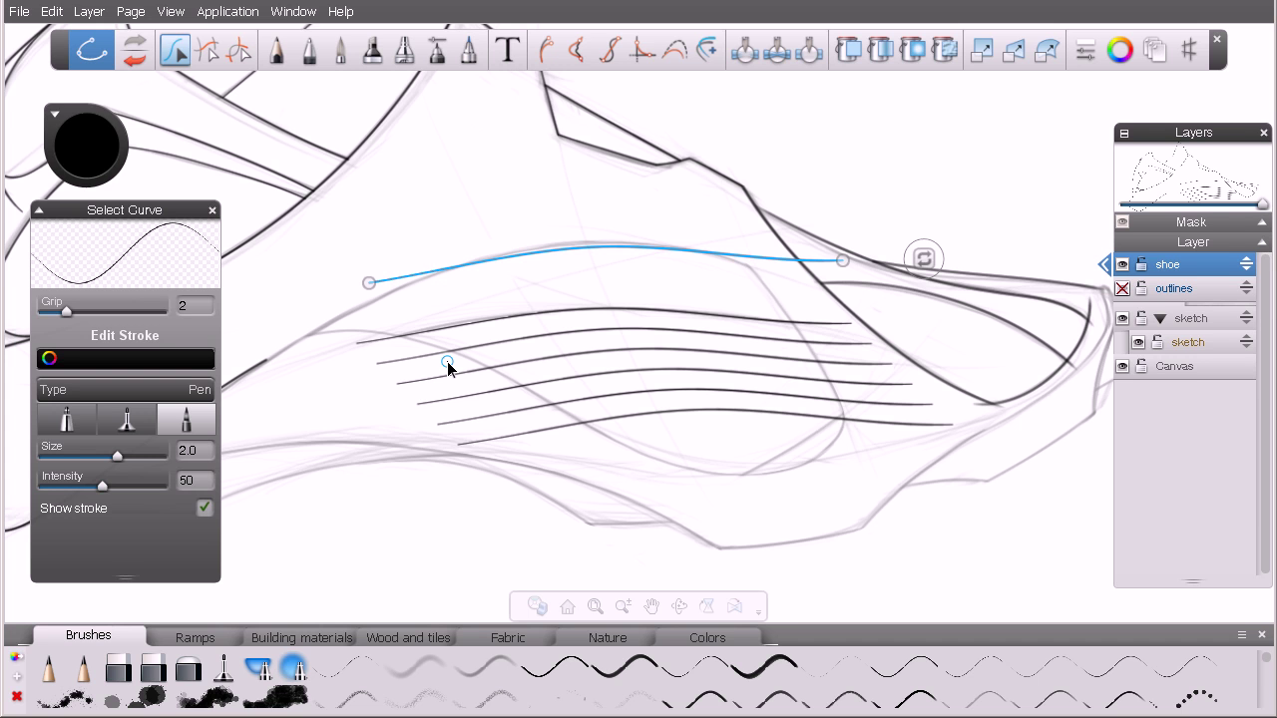
key("Delete")
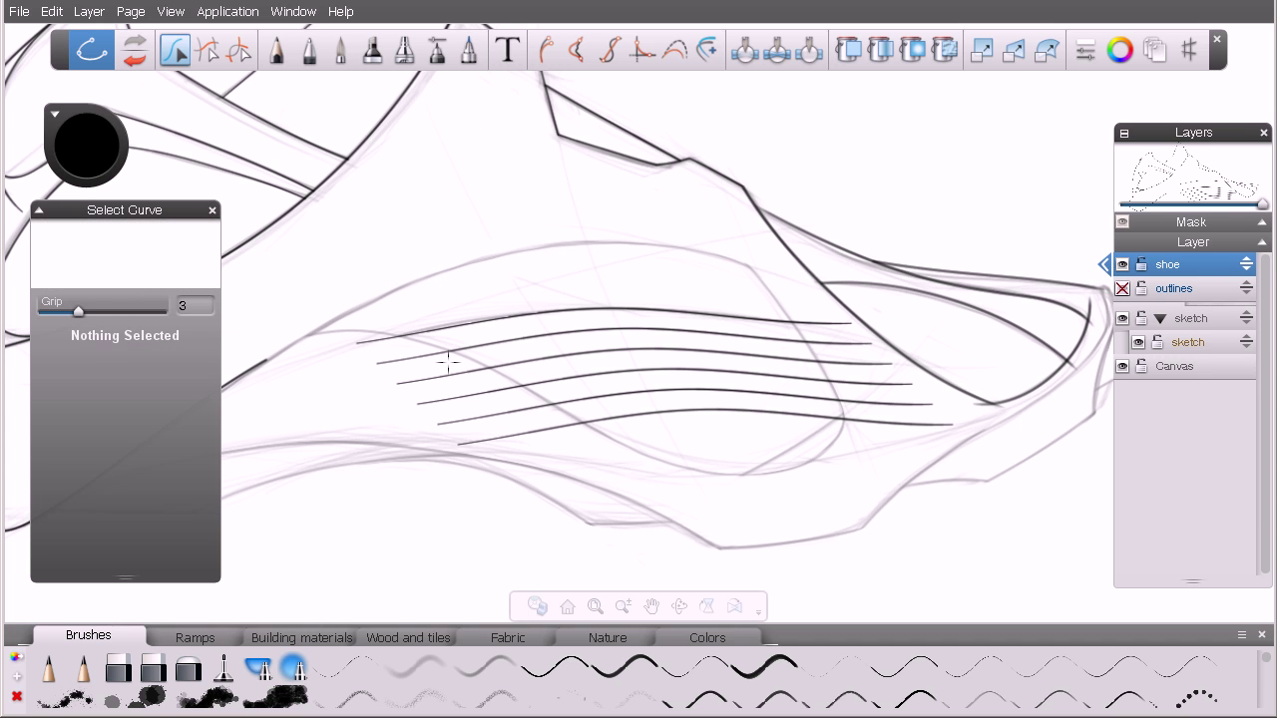
left_click(717, 332)
left_click_drag(678, 306, 604, 419)
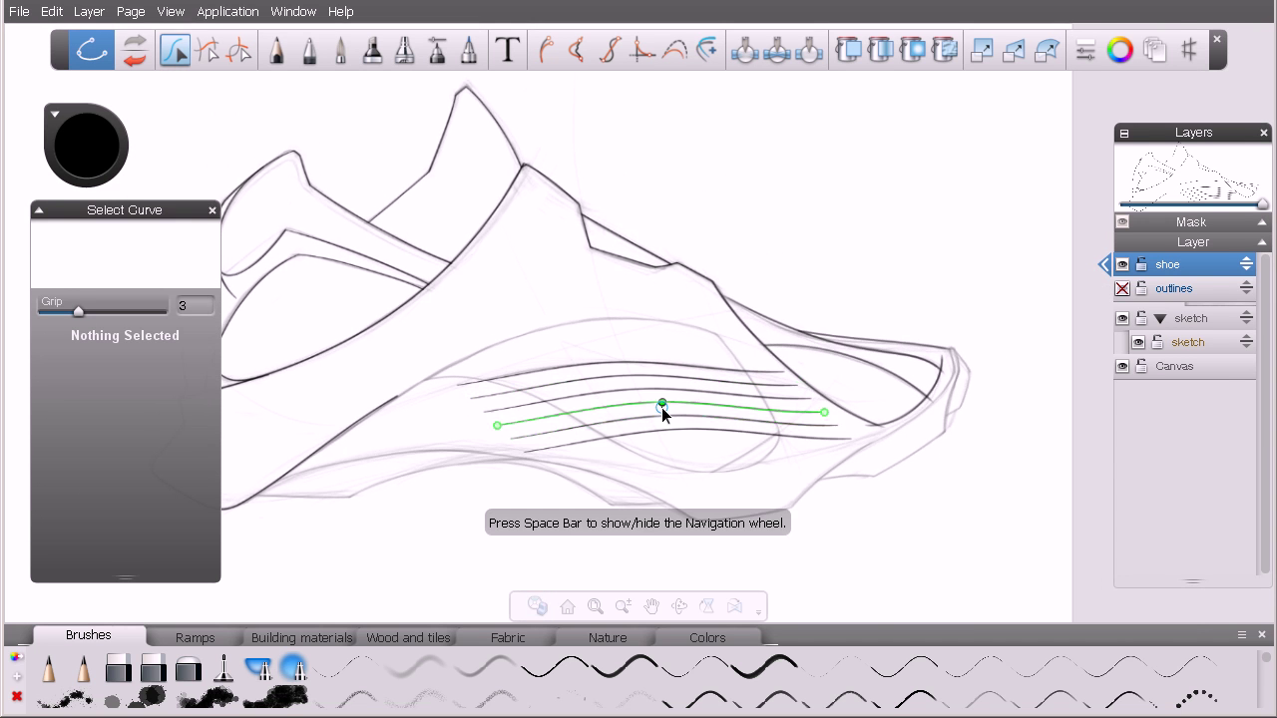